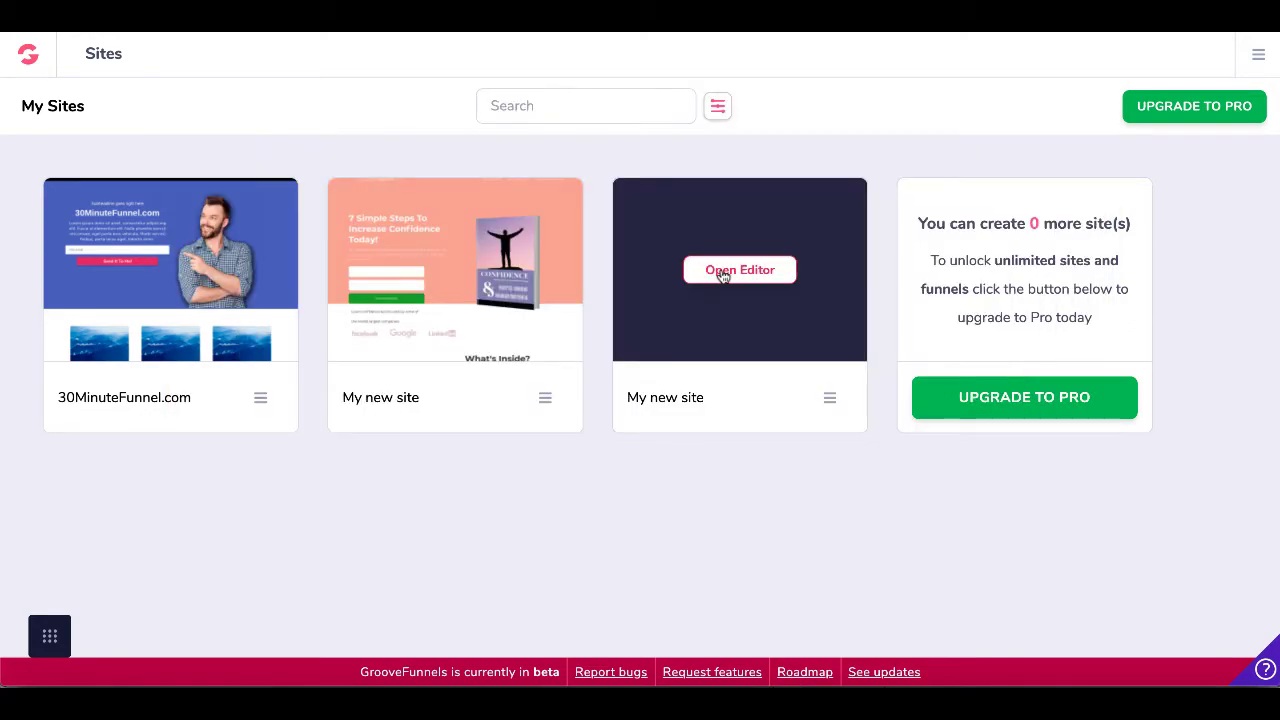
- Open the third site, Instant Lead Generation, in the editor and view its live page from the hosted link in the publish settings
click(722, 273)
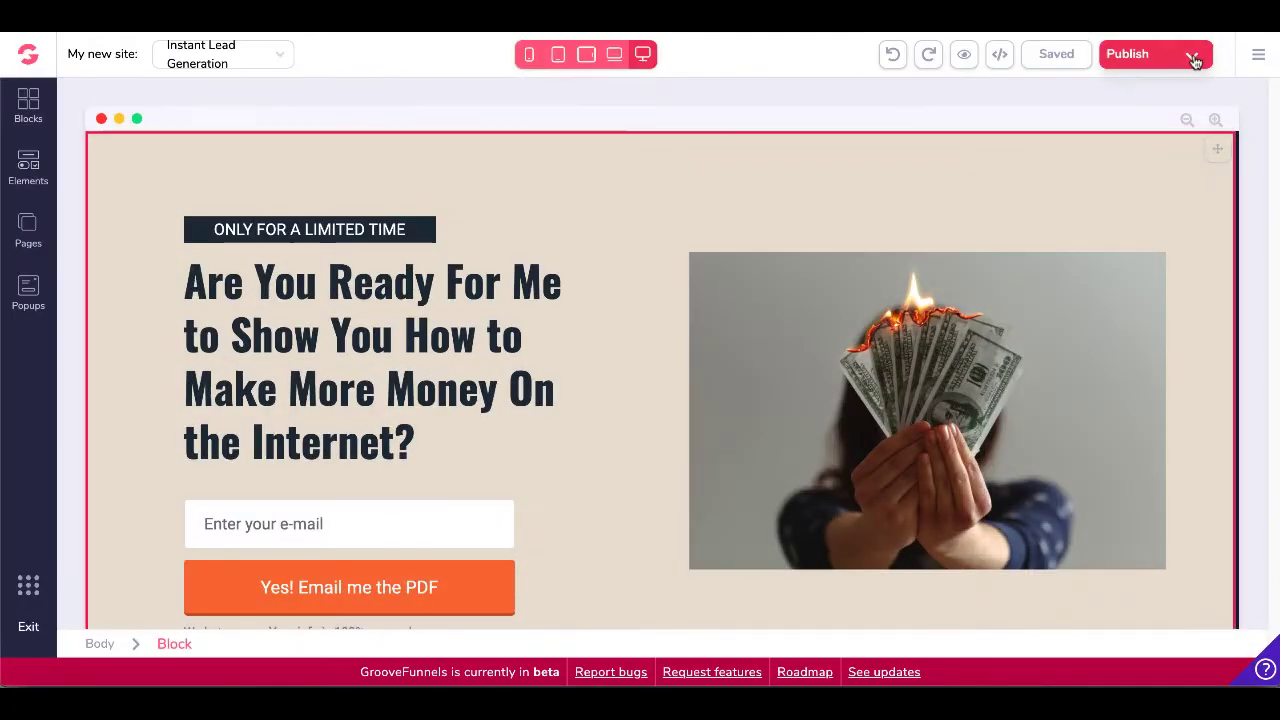
click(1193, 57)
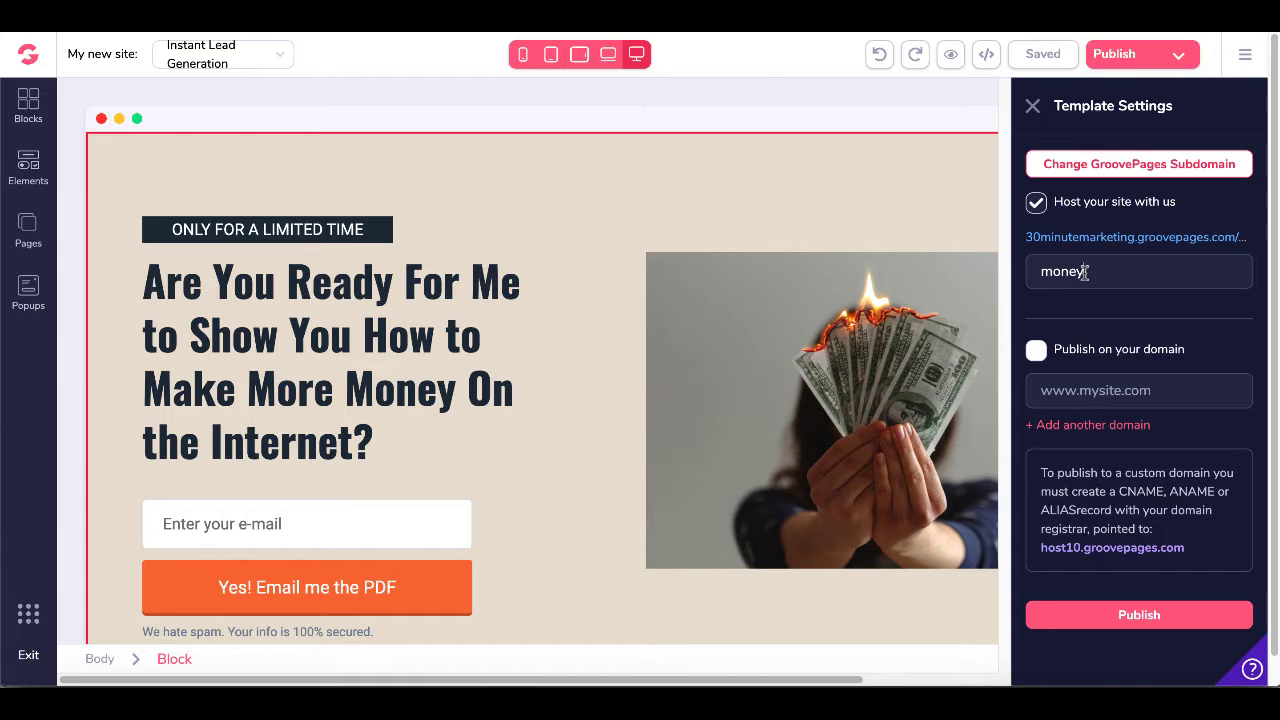
drag(1083, 272, 1038, 273)
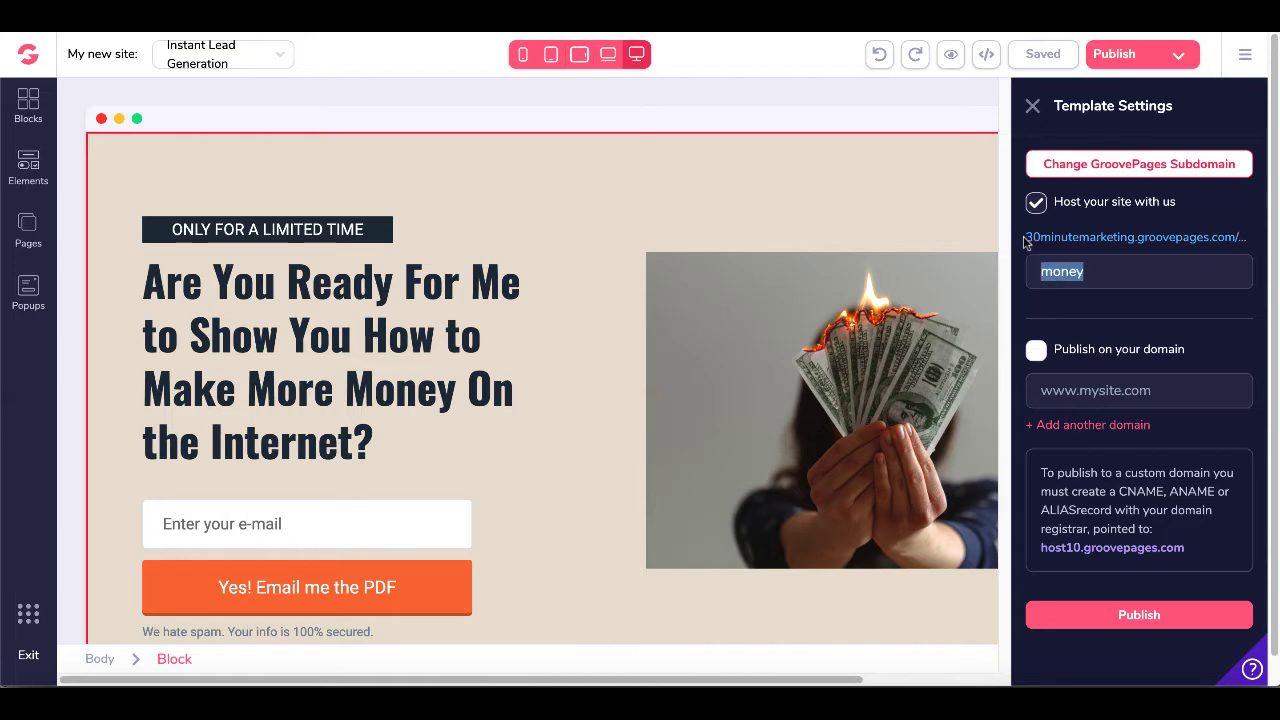
click(1148, 244)
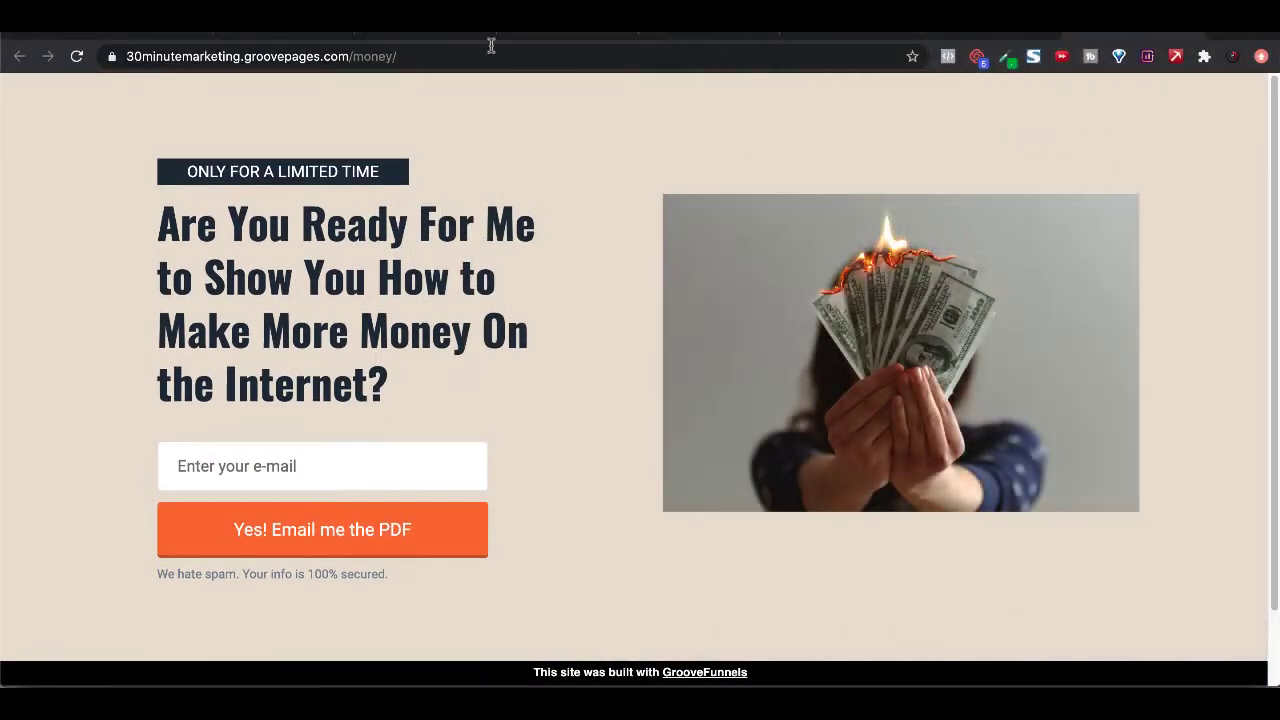
- Examine the live page's web address, checking its subdomain and its page path
click(422, 56)
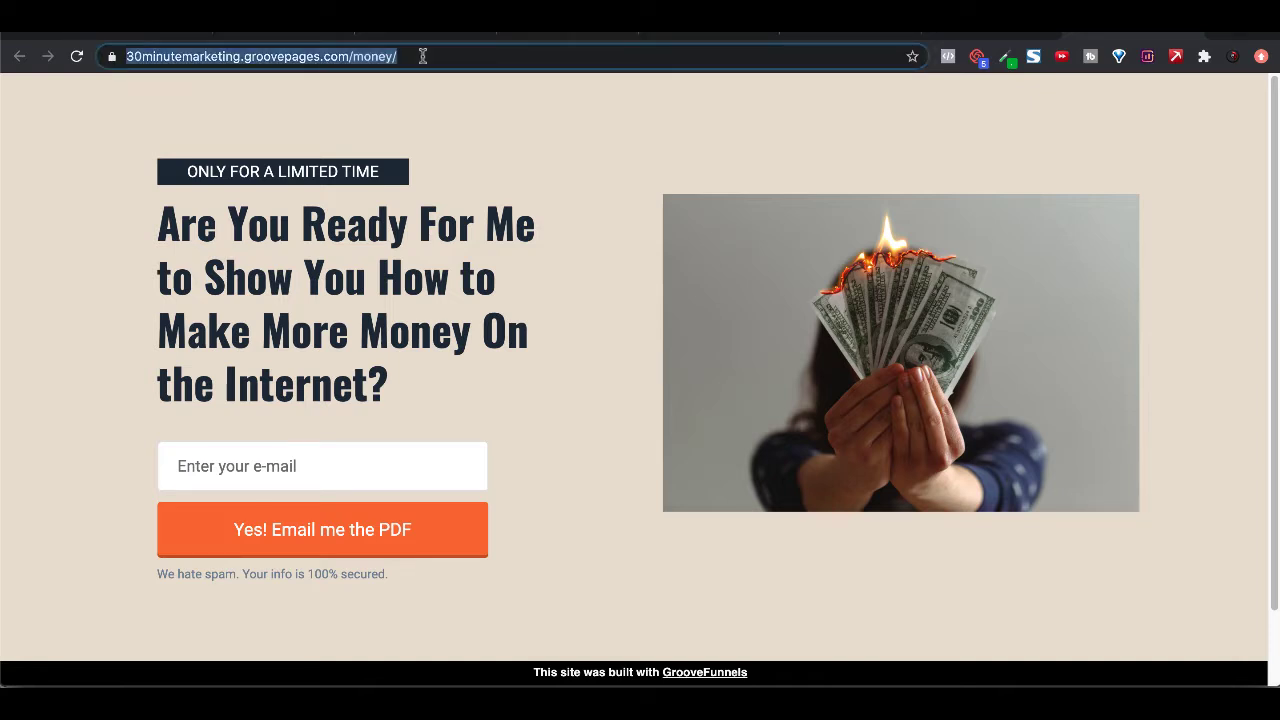
click(237, 56)
drag(284, 57, 169, 62)
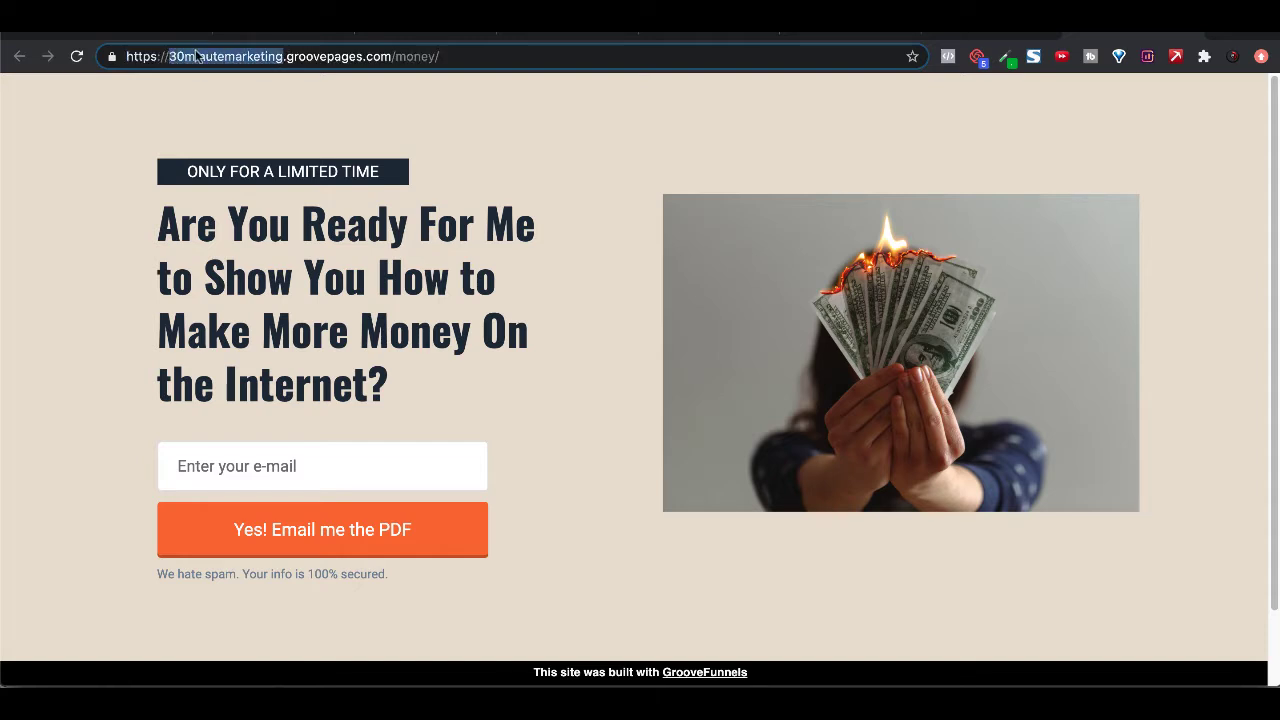
drag(443, 57, 397, 58)
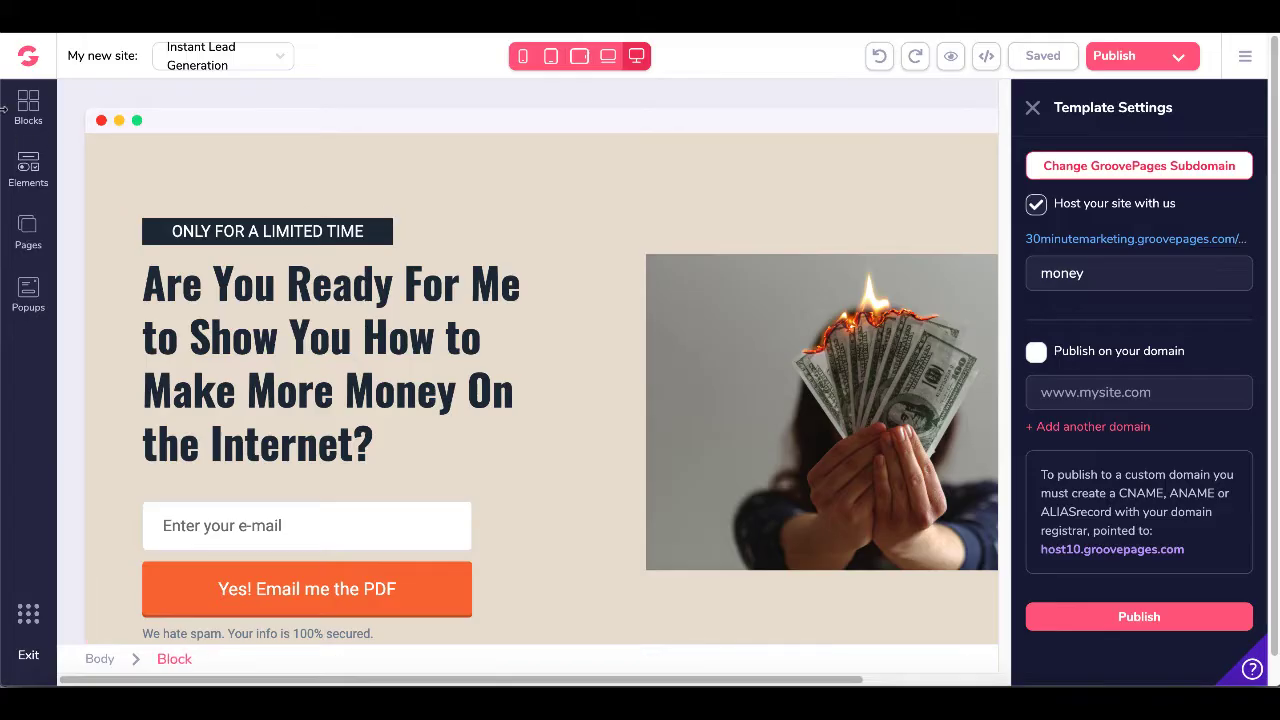
- Exit this site, open 30MinuteFunnel.com in the editor, and check the custom domain in its publish settings
click(1245, 56)
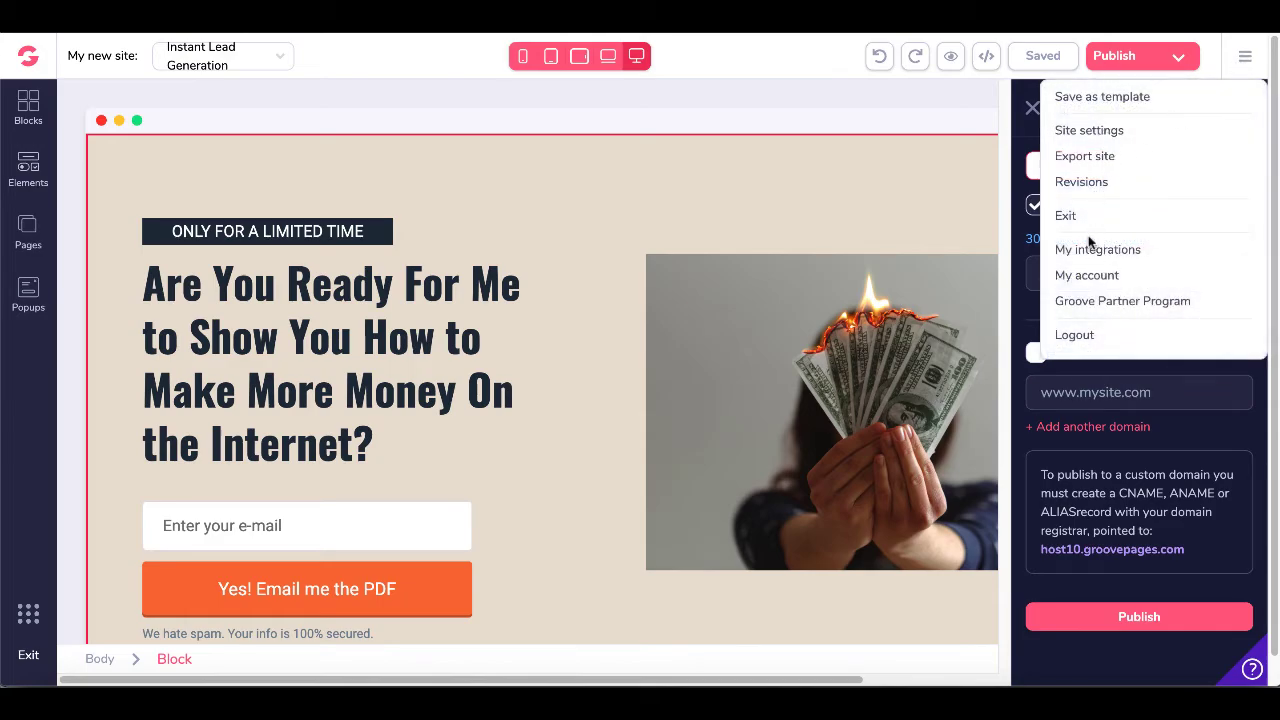
click(1066, 216)
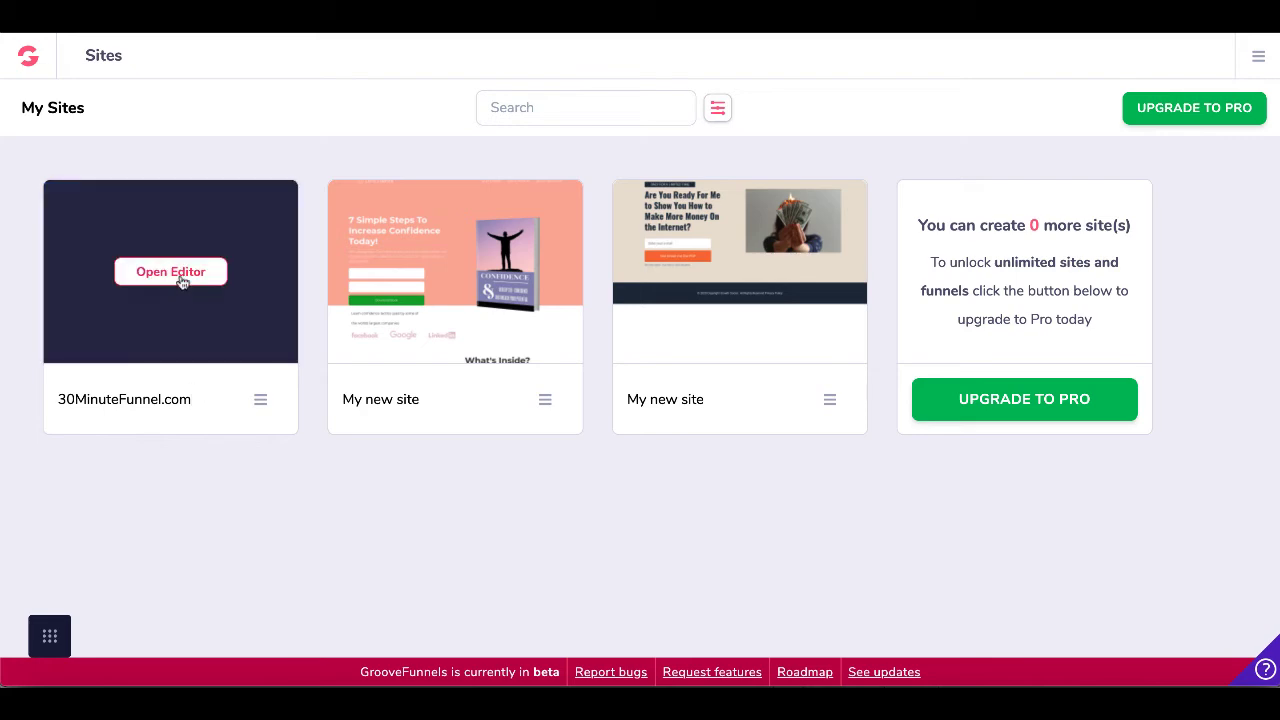
click(174, 274)
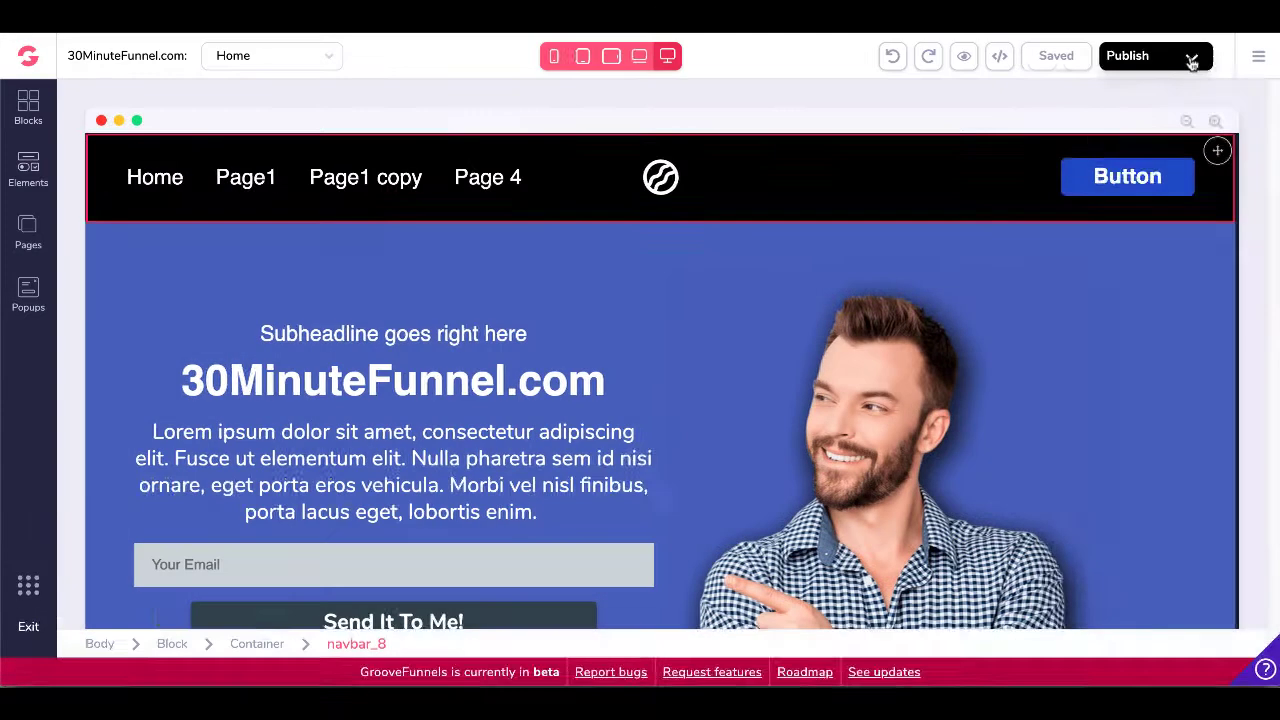
click(1183, 56)
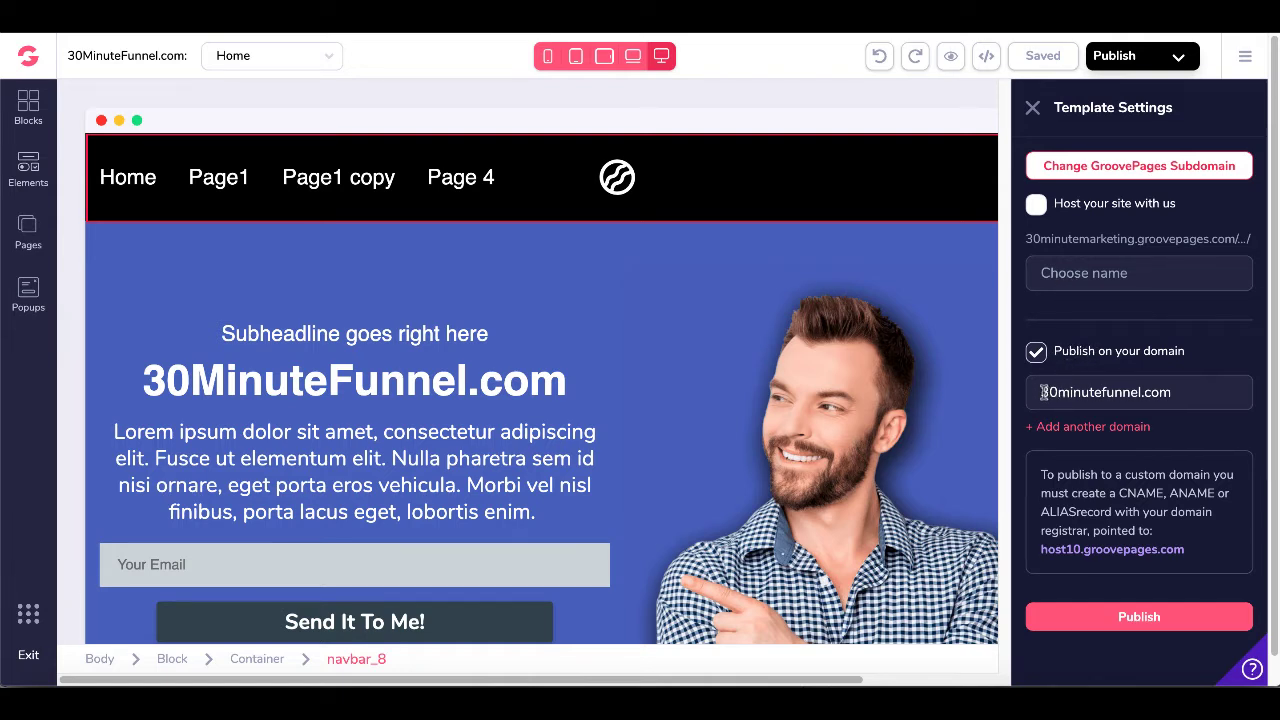
drag(1043, 392, 1170, 386)
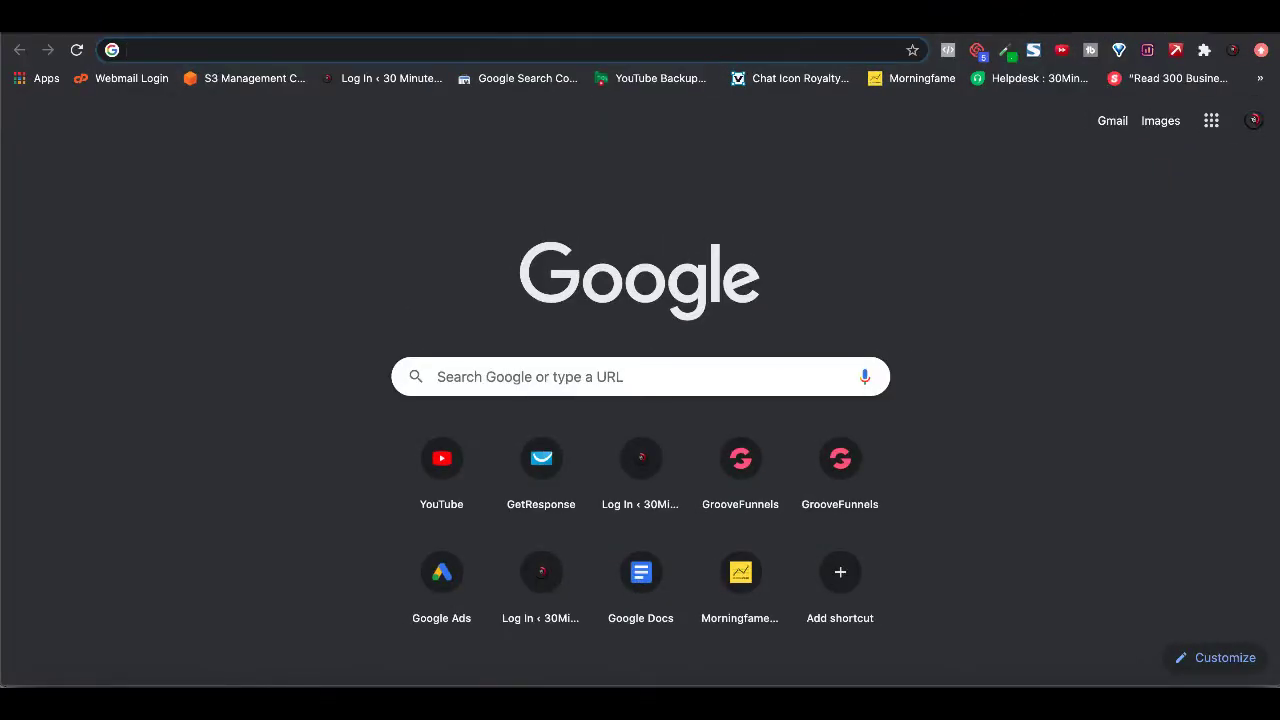
- Load 30minutefunnel.com in a new browser tab and compare it with the hosted GroovePages address in the publish settings
text(30minutefunnel.com)
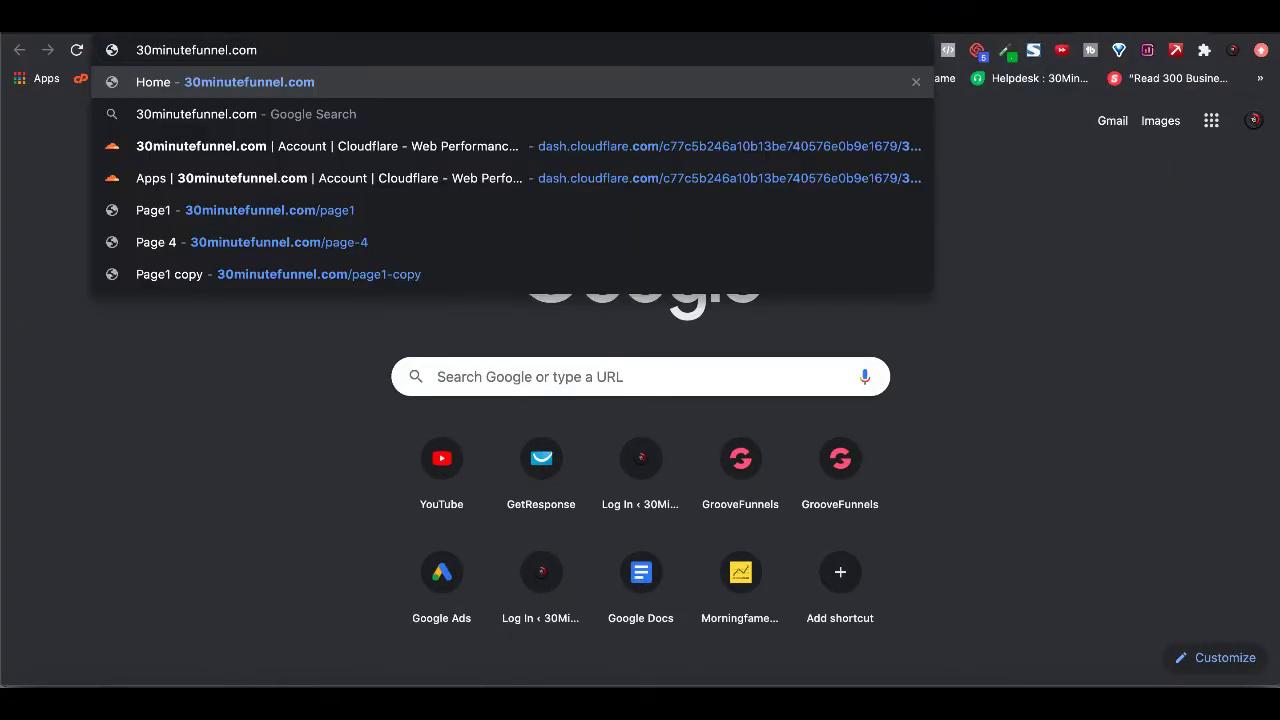
key(Return)
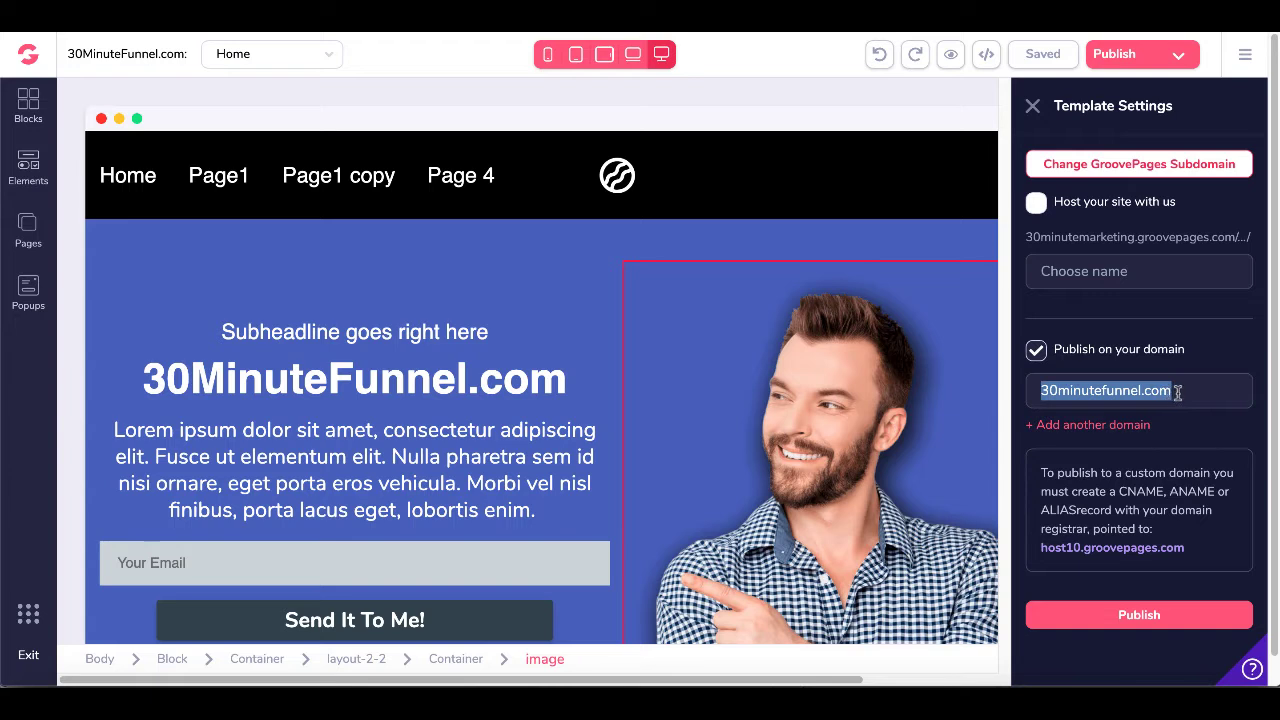
drag(1026, 237, 1246, 237)
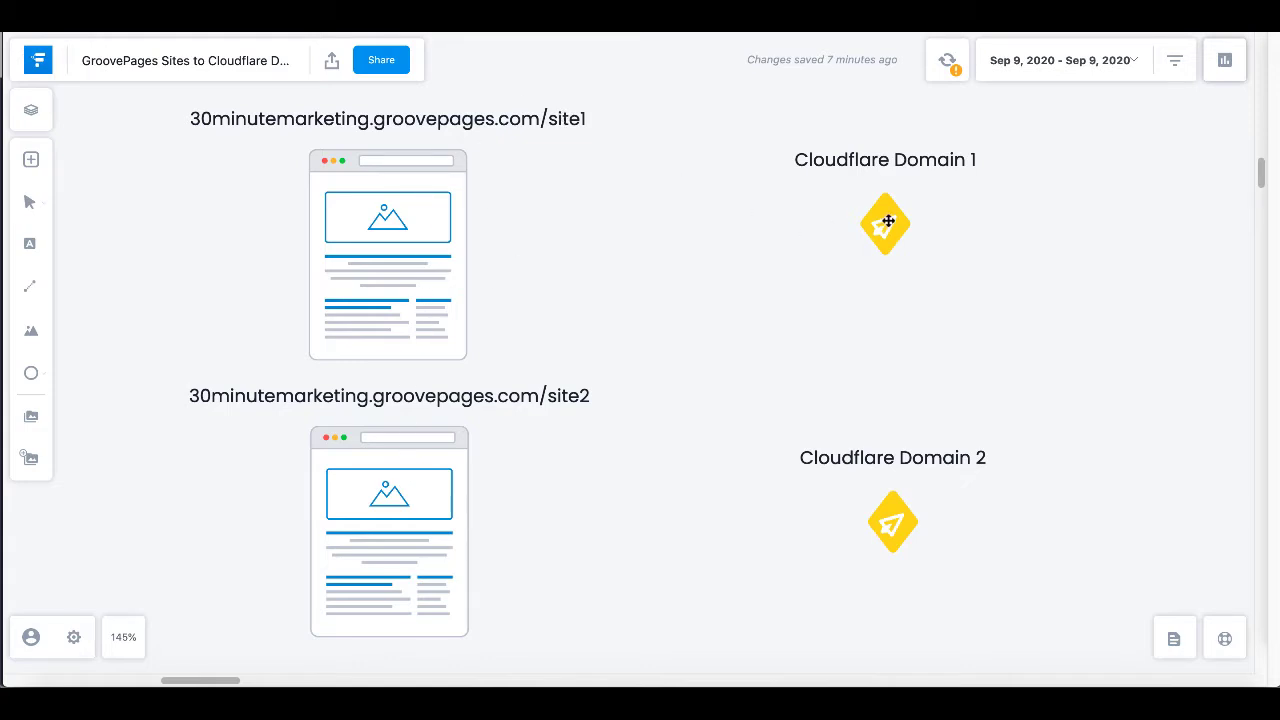
- Switch to the GroovePages-to-Cloudflare diagram and move both Cloudflare domain icons slightly closer to the site pages
drag(888, 221, 869, 225)
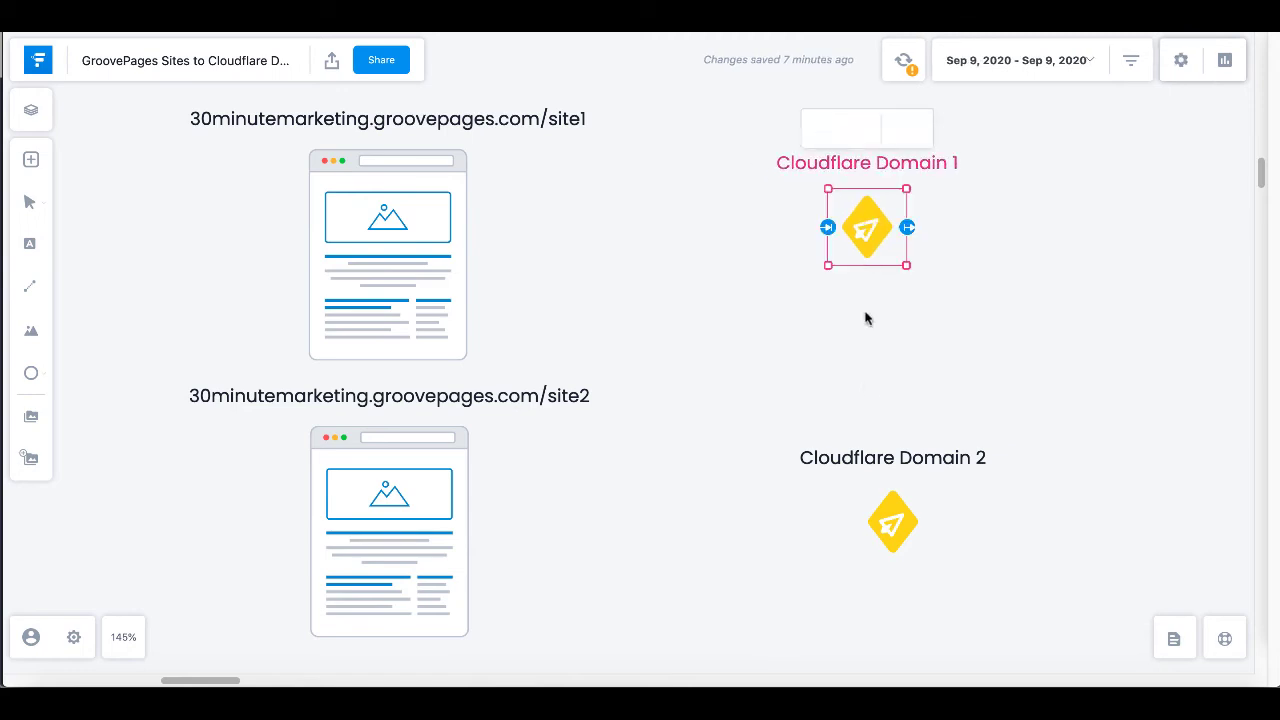
drag(888, 524, 880, 503)
click(588, 121)
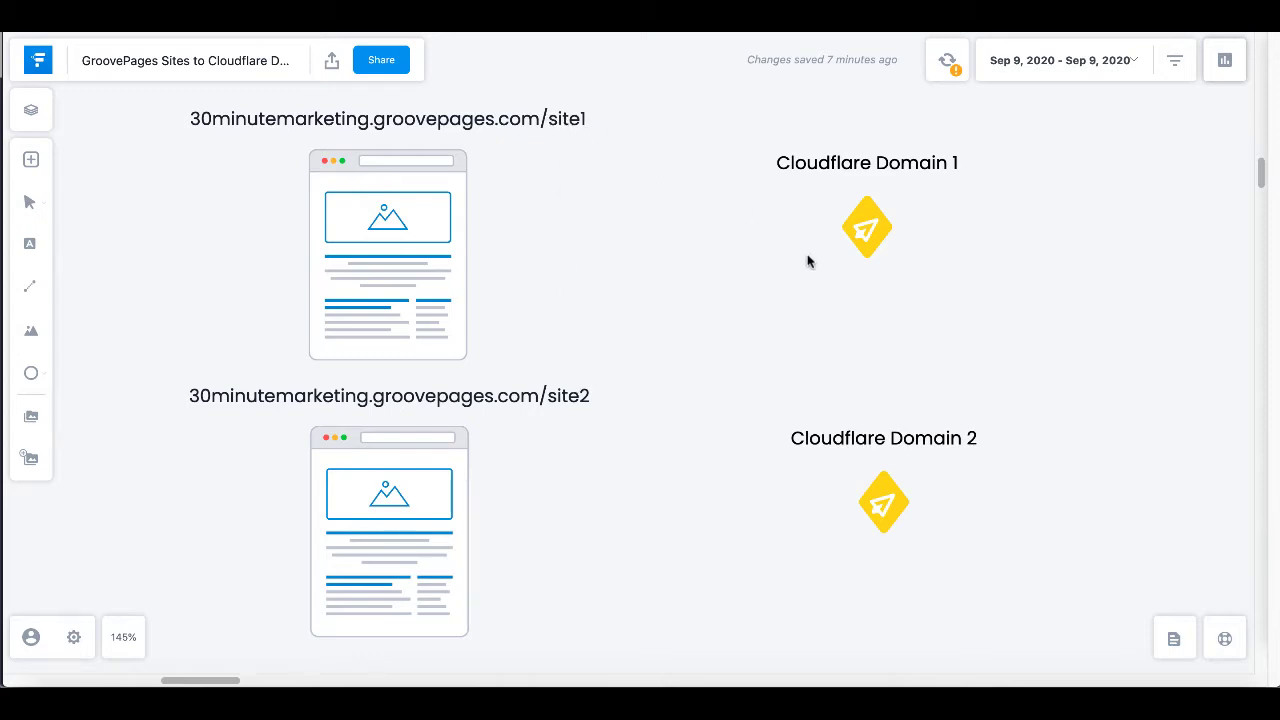
- Change the label of the Cloudflare Domain 1 icon to 30mintefunnel.com
click(875, 221)
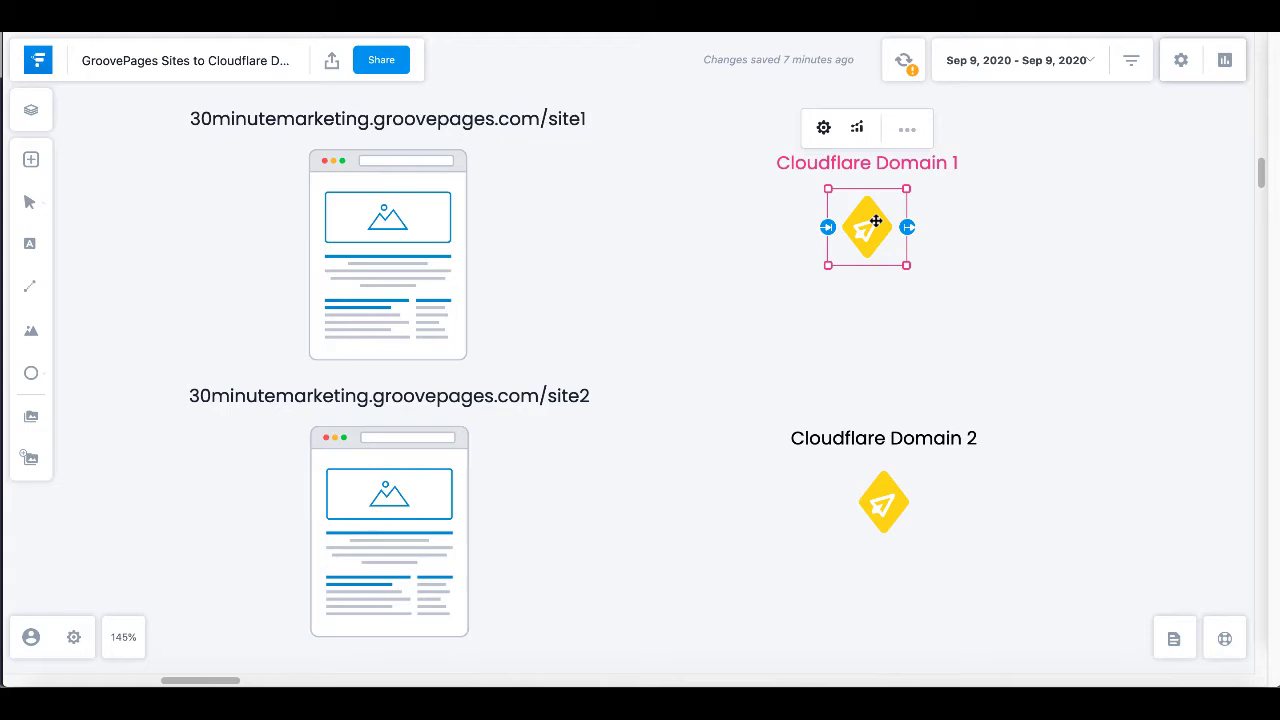
click(821, 129)
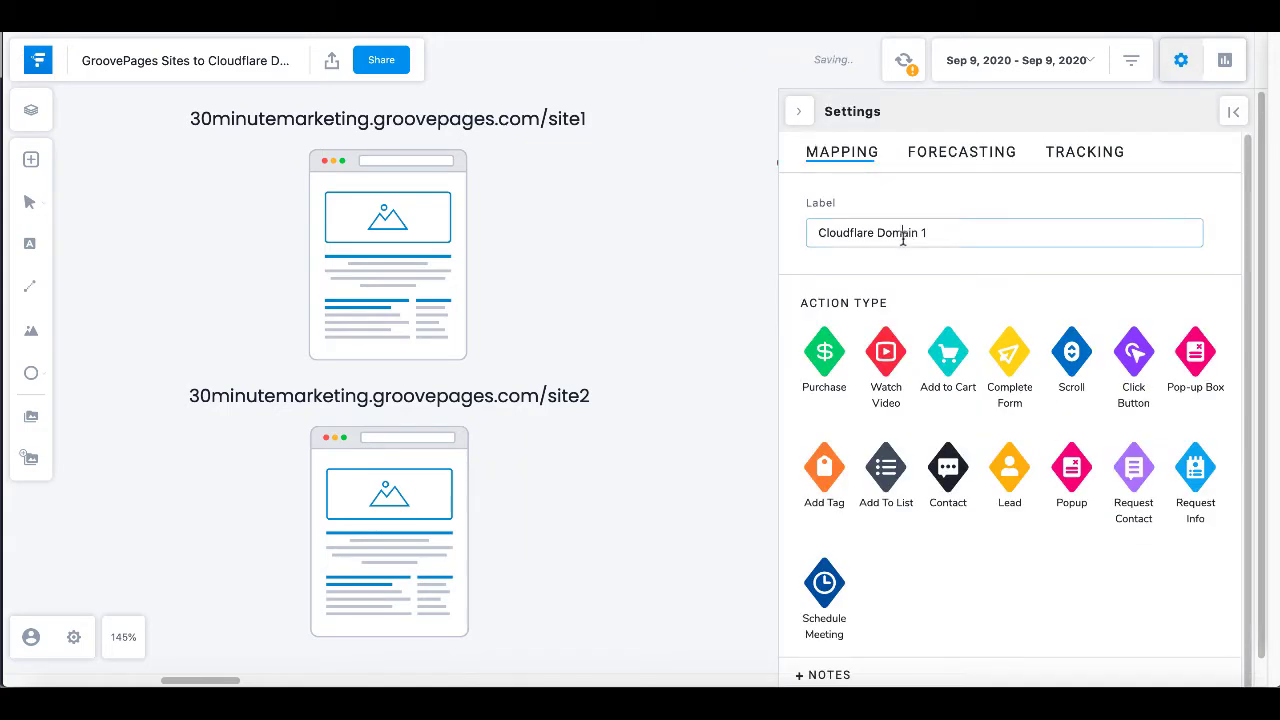
triple_click(903, 237)
text(30mintefunnel.com)
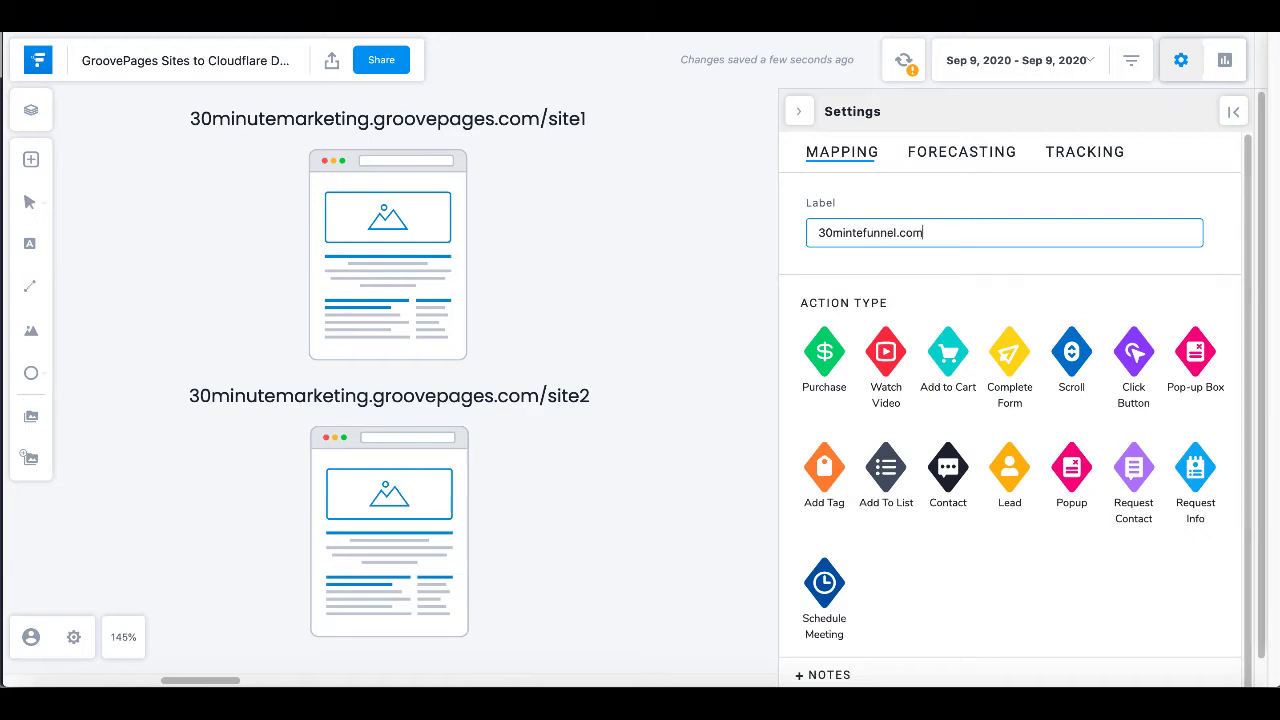
click(736, 257)
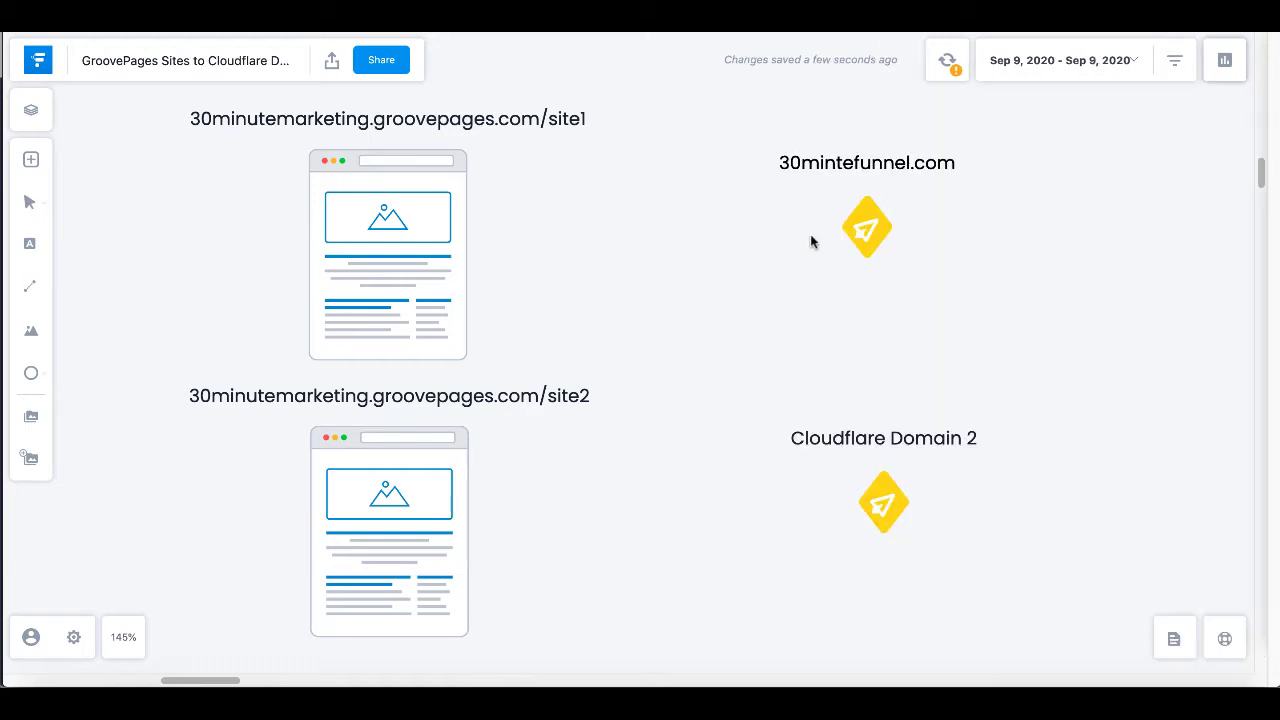
- Link the site1 page to the 30mintefunnel.com icon and reposition the Cloudflare Domain 2 icon beside the site2 page
drag(858, 226, 400, 241)
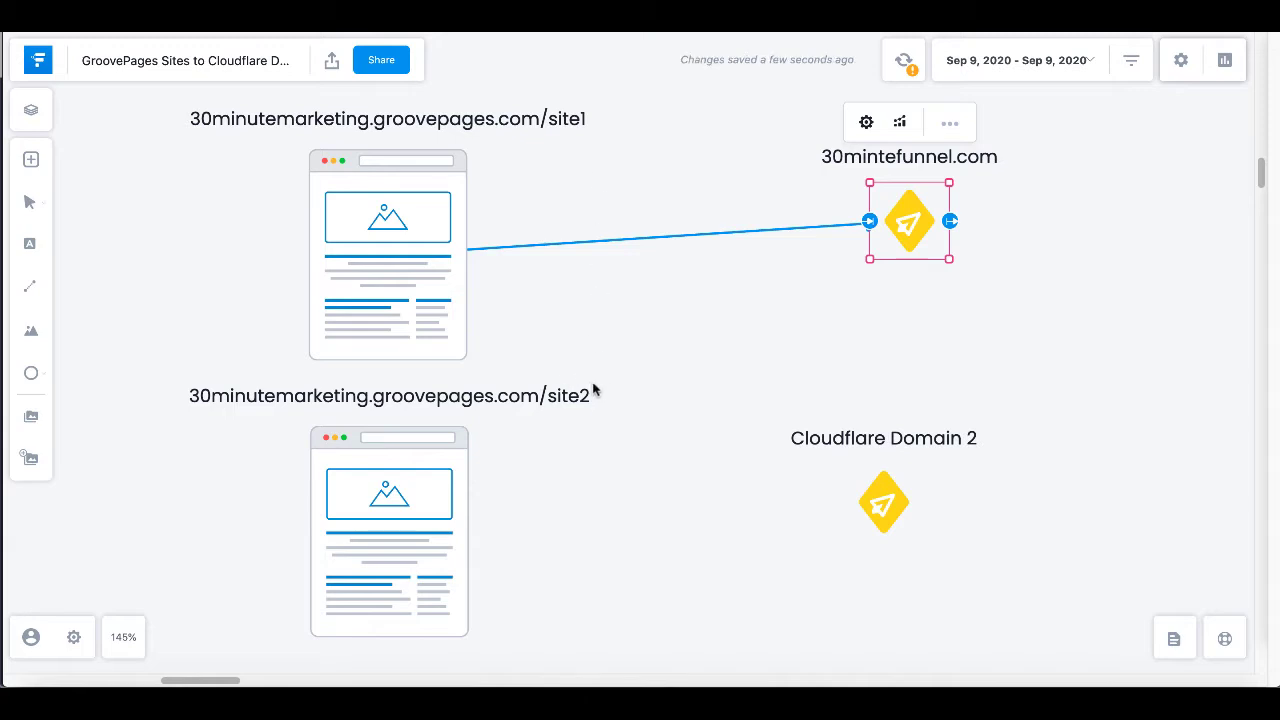
drag(891, 483, 1232, 430)
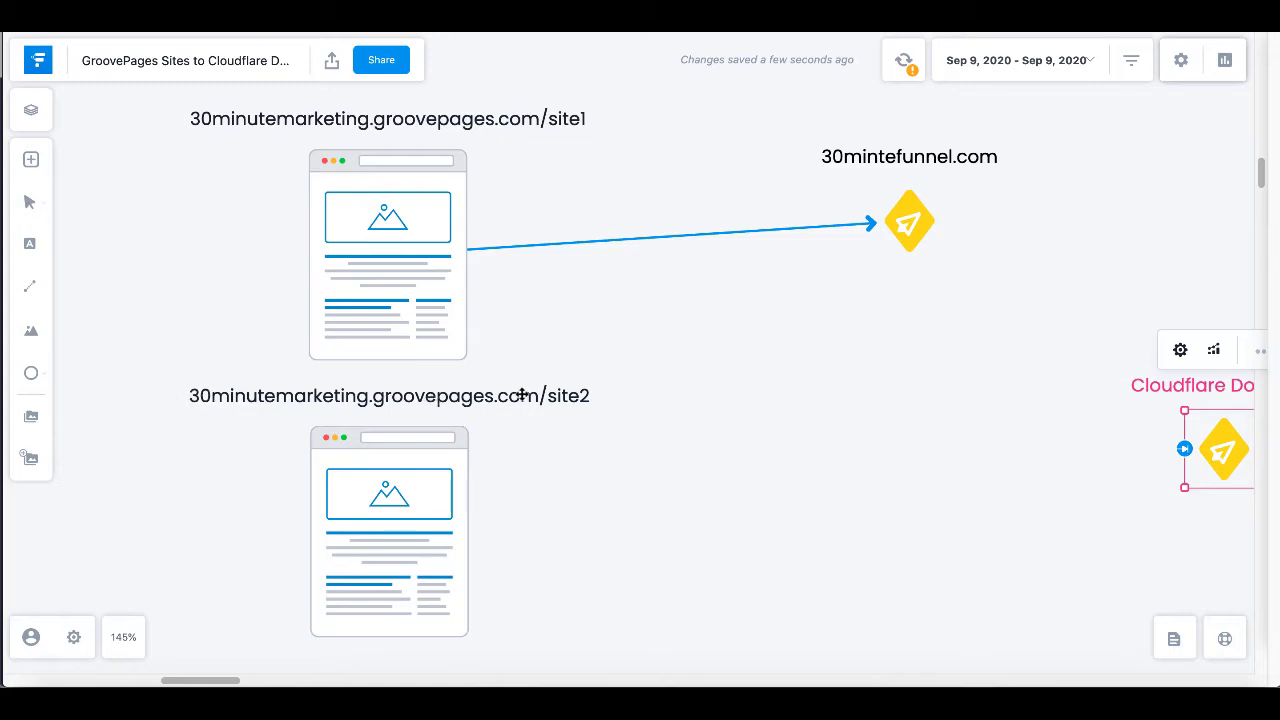
drag(1205, 455, 923, 459)
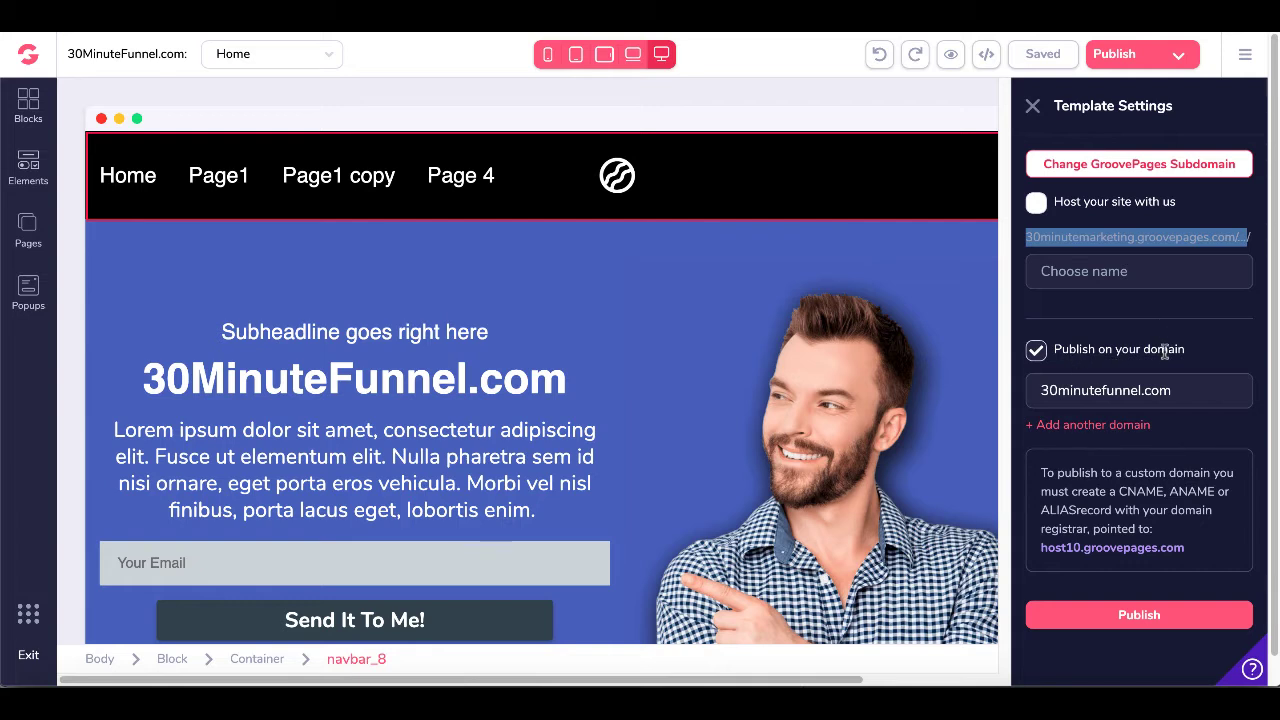
- Return to the 30MinuteFunnel.com publish settings and examine the custom domain, the host record target and the hosted subdomain
drag(1180, 388, 1042, 388)
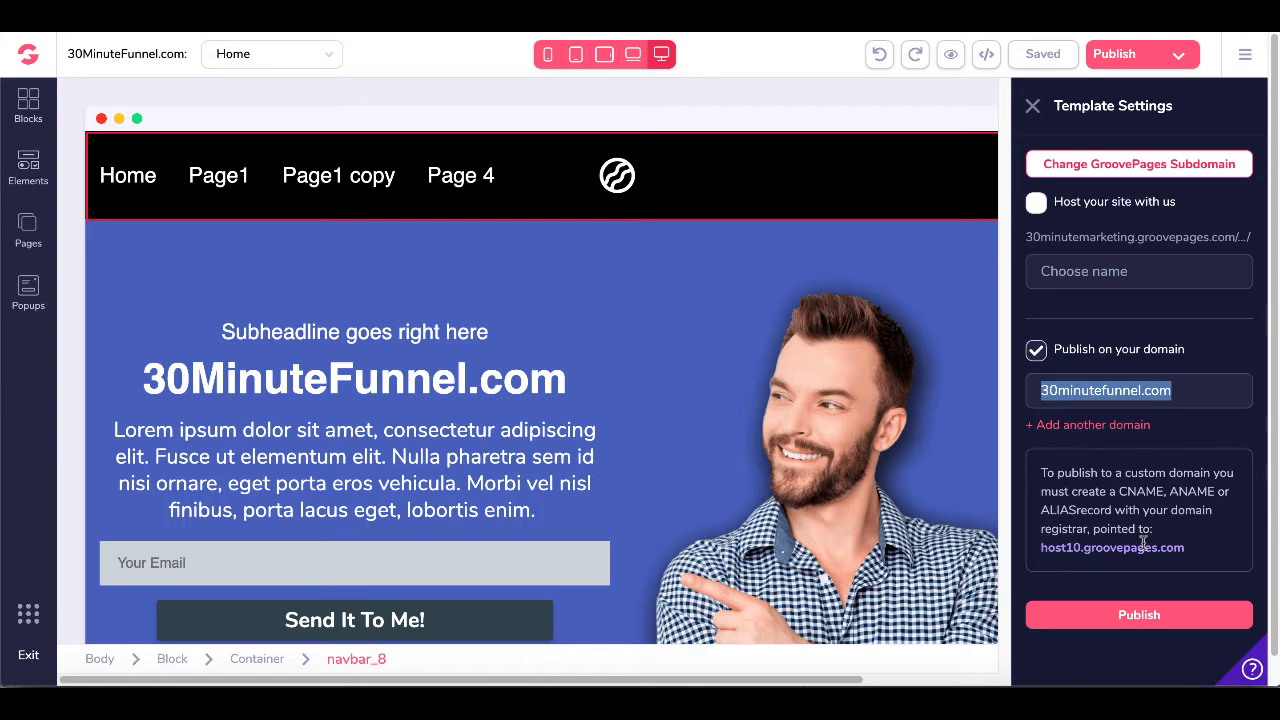
drag(1040, 549, 1078, 542)
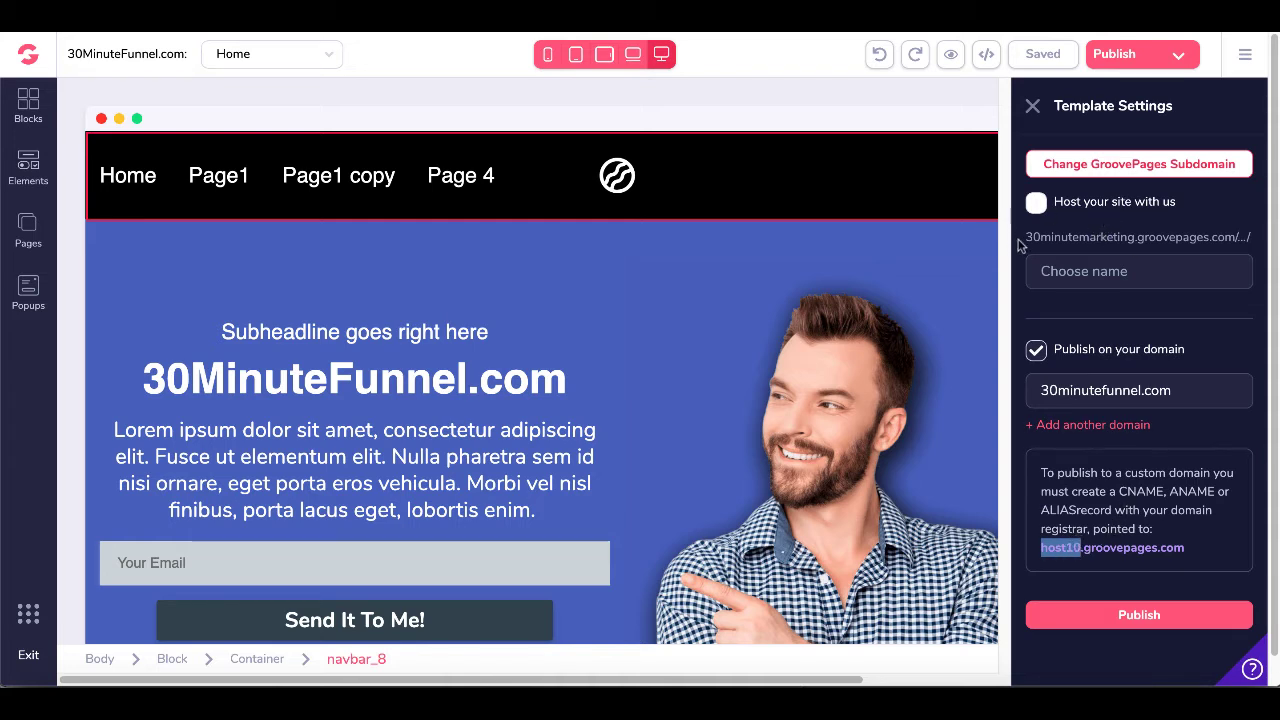
drag(1025, 238, 1136, 243)
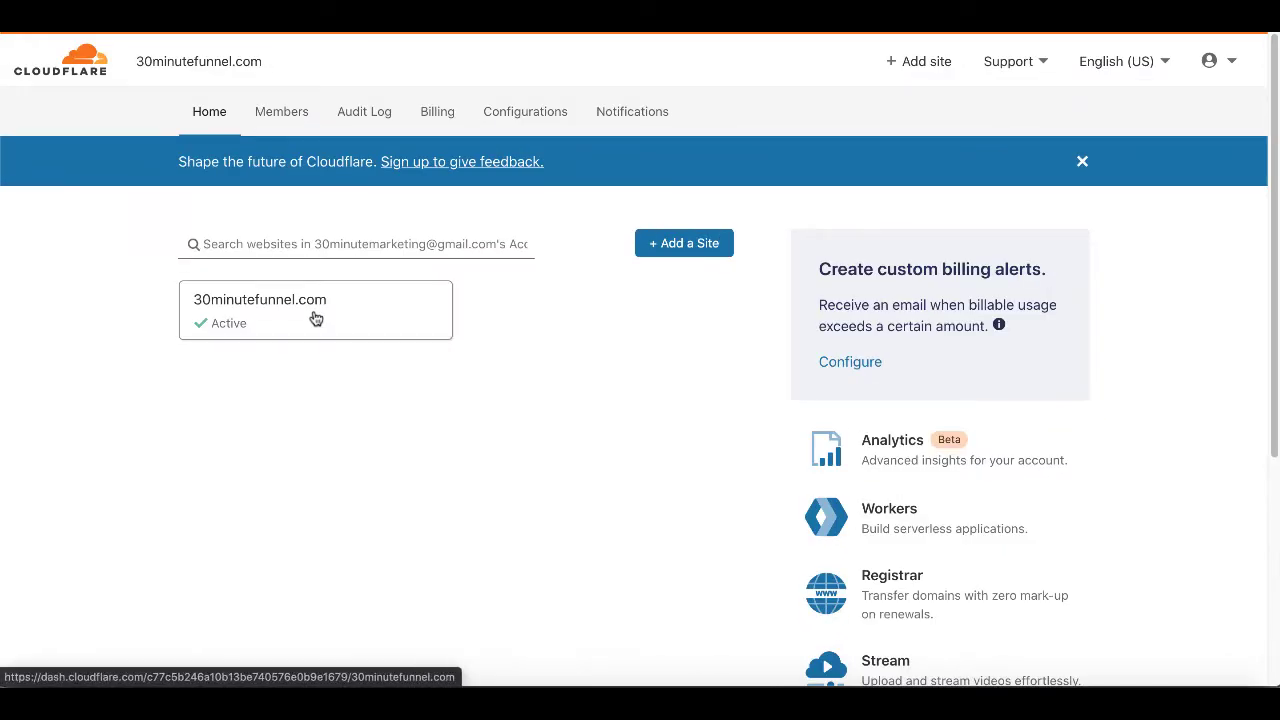
- Open the 30minutefunnel.com domain in Cloudflare and compare it with the host target and hosted address in the GroovePages publish settings
click(313, 318)
click(324, 135)
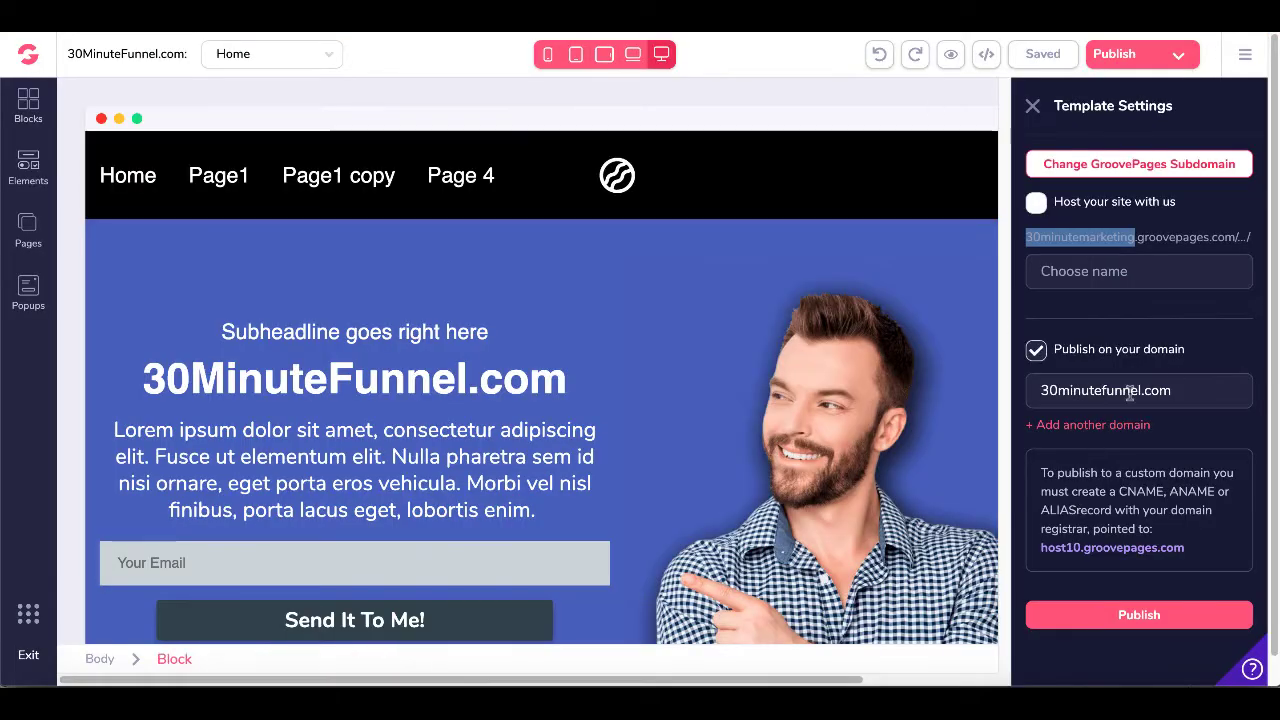
drag(1185, 551, 1043, 553)
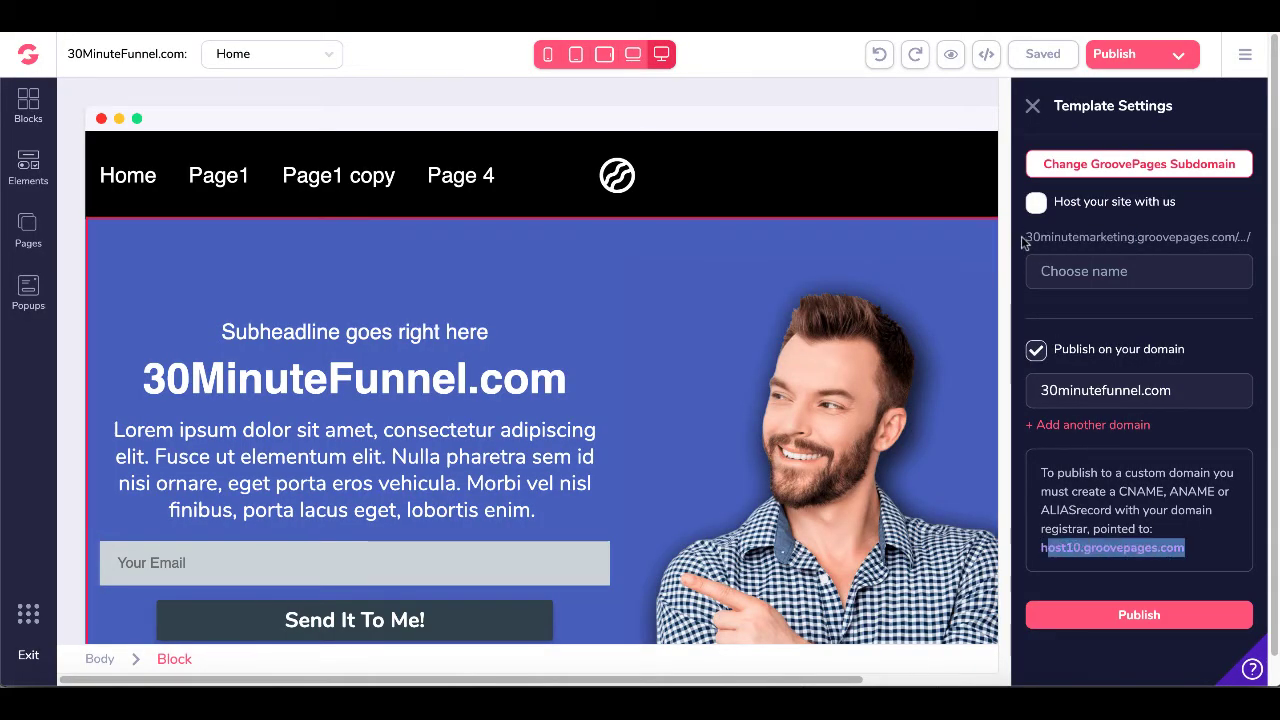
drag(1024, 238, 1254, 237)
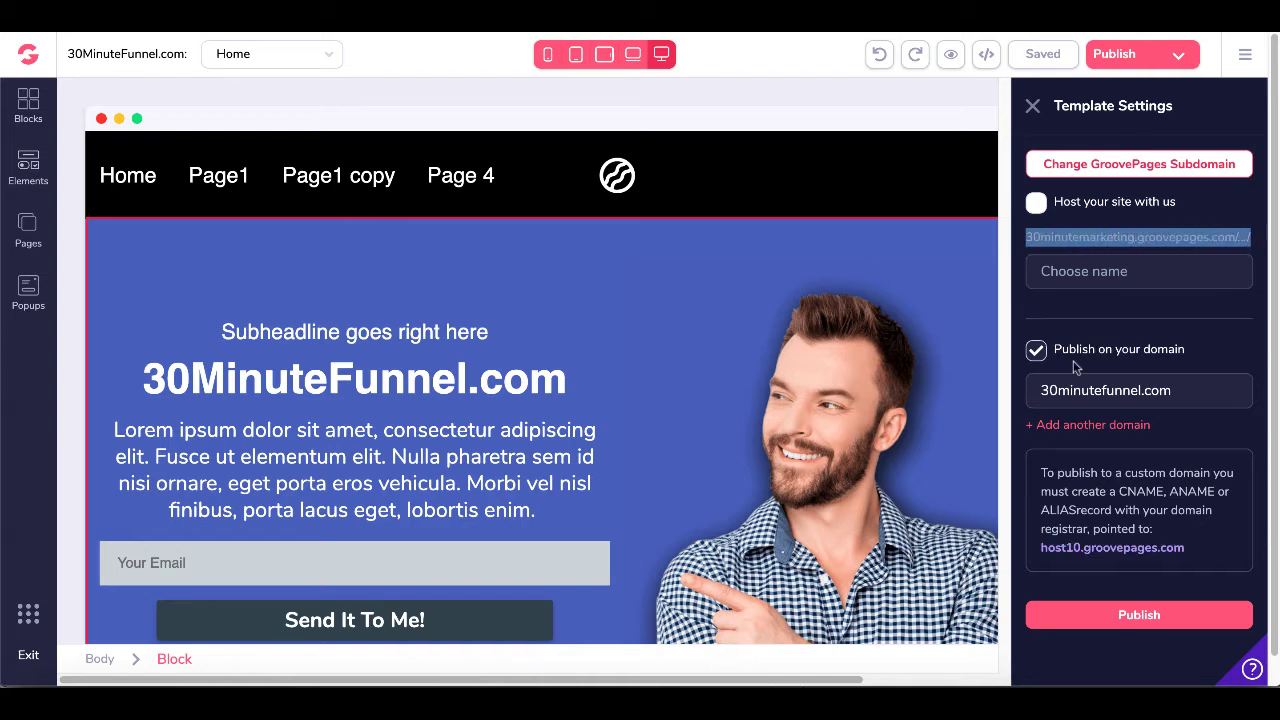
- Turn off custom-domain publishing, enable GroovePages hosting under the name 30minutefunnel, publish the site, and check the live page's address
click(1038, 351)
click(1040, 200)
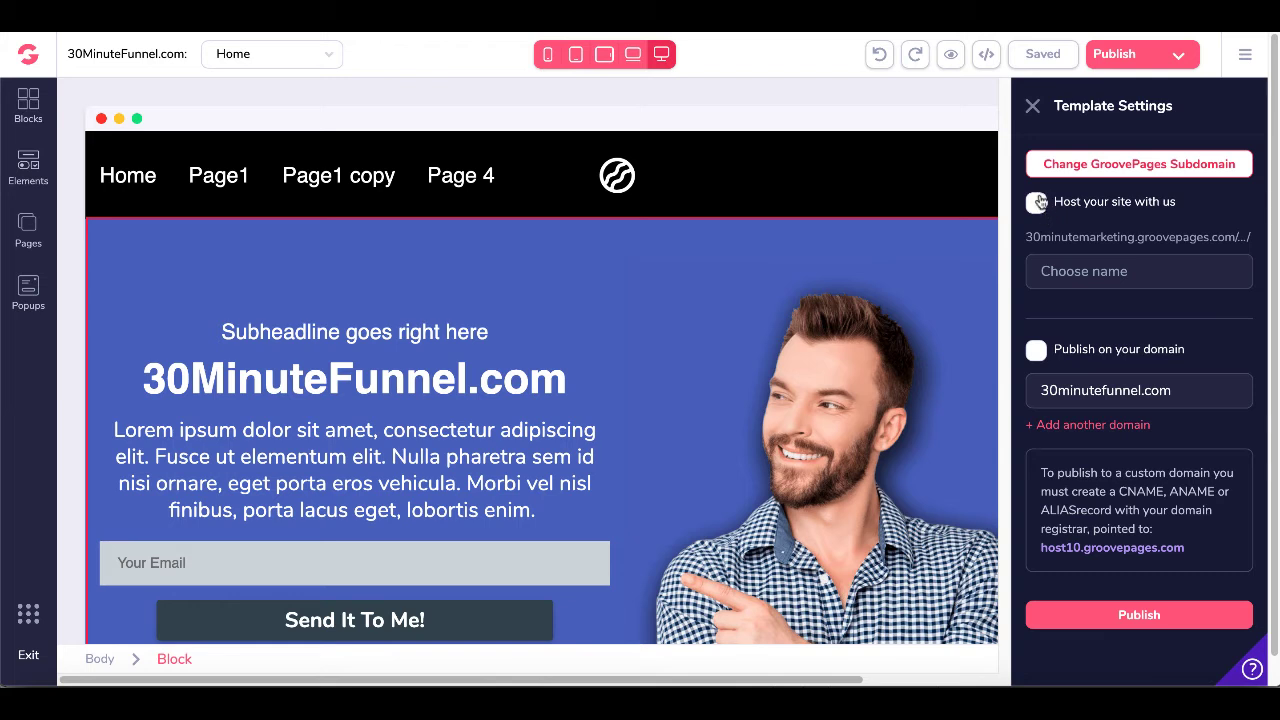
click(1065, 283)
text(30)
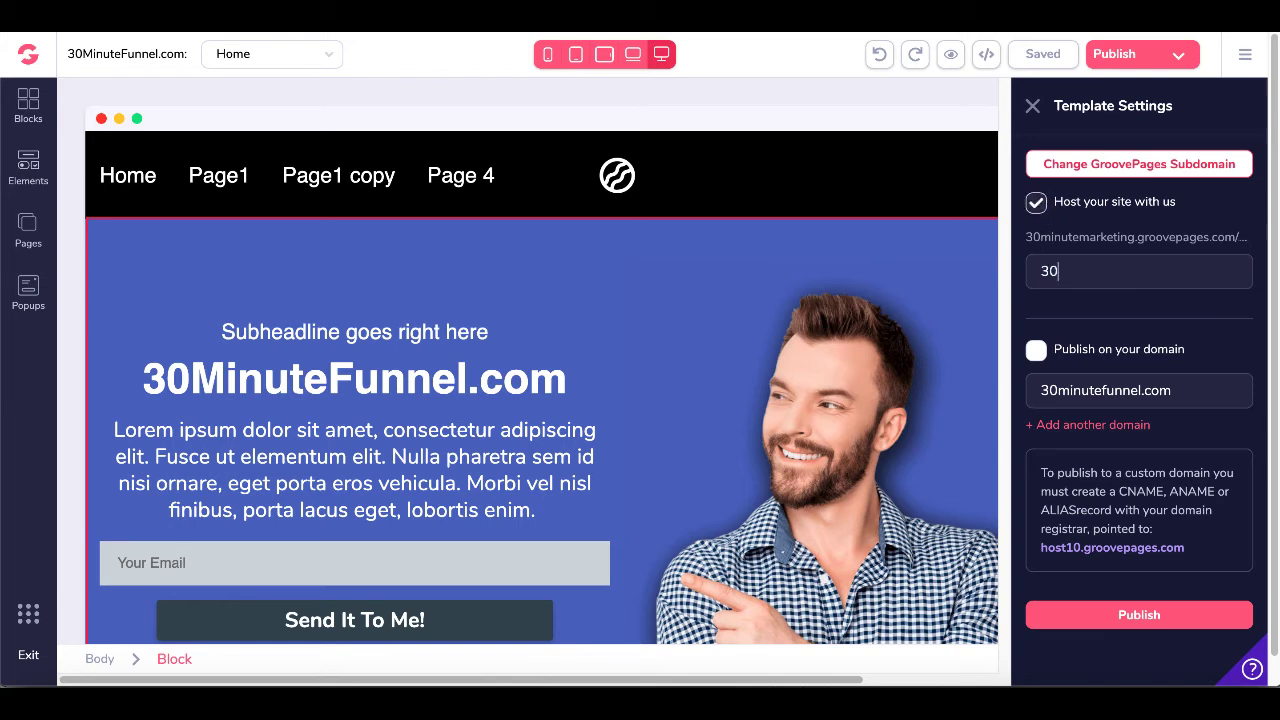
text(minutefunnel)
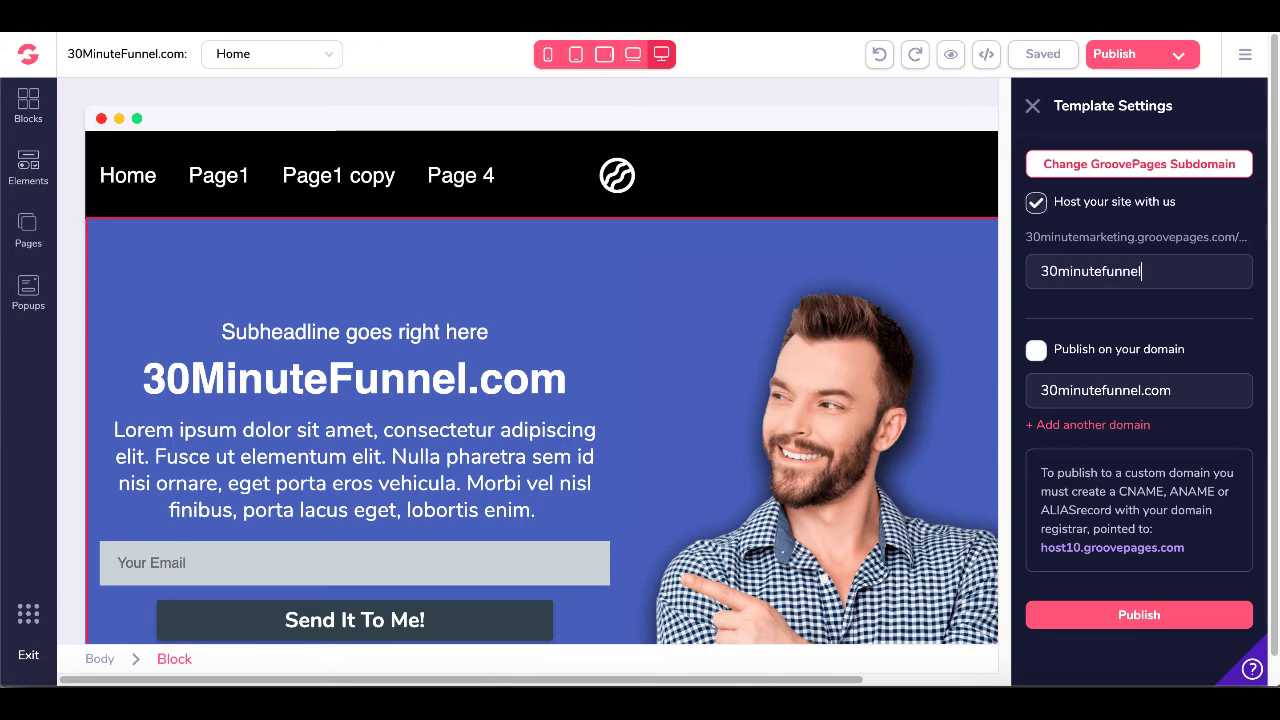
click(1134, 608)
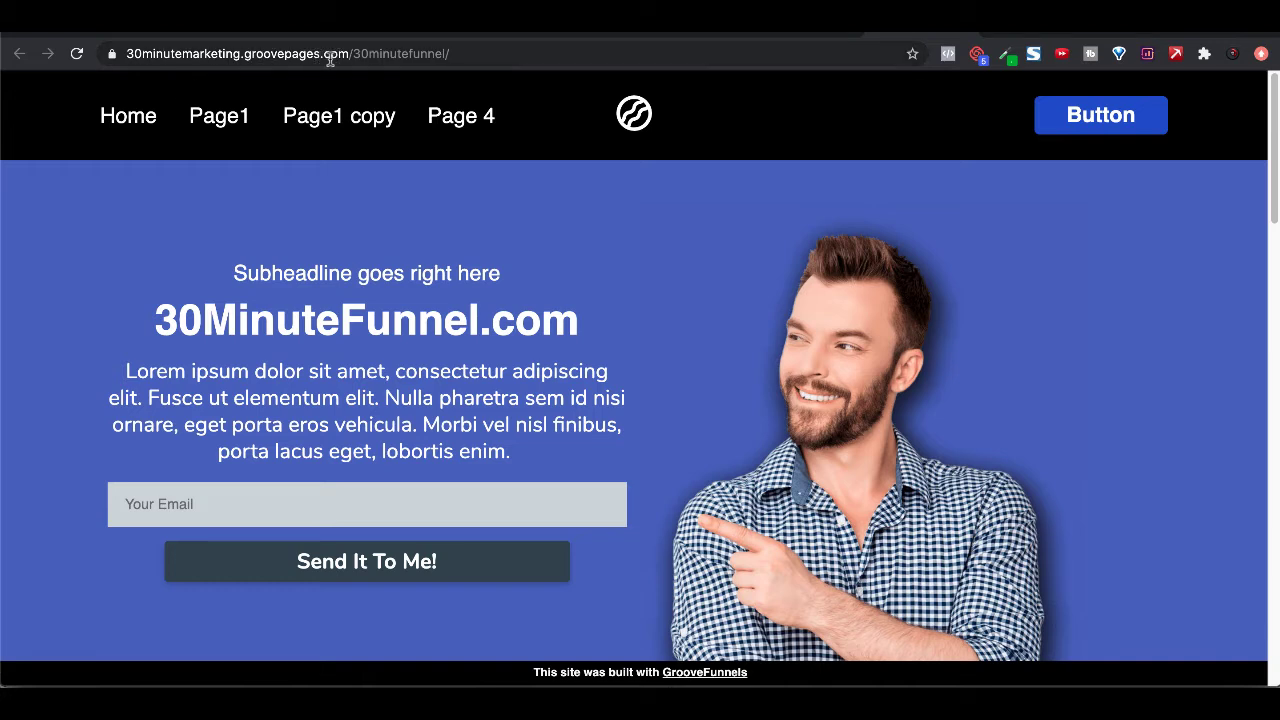
drag(355, 50, 454, 53)
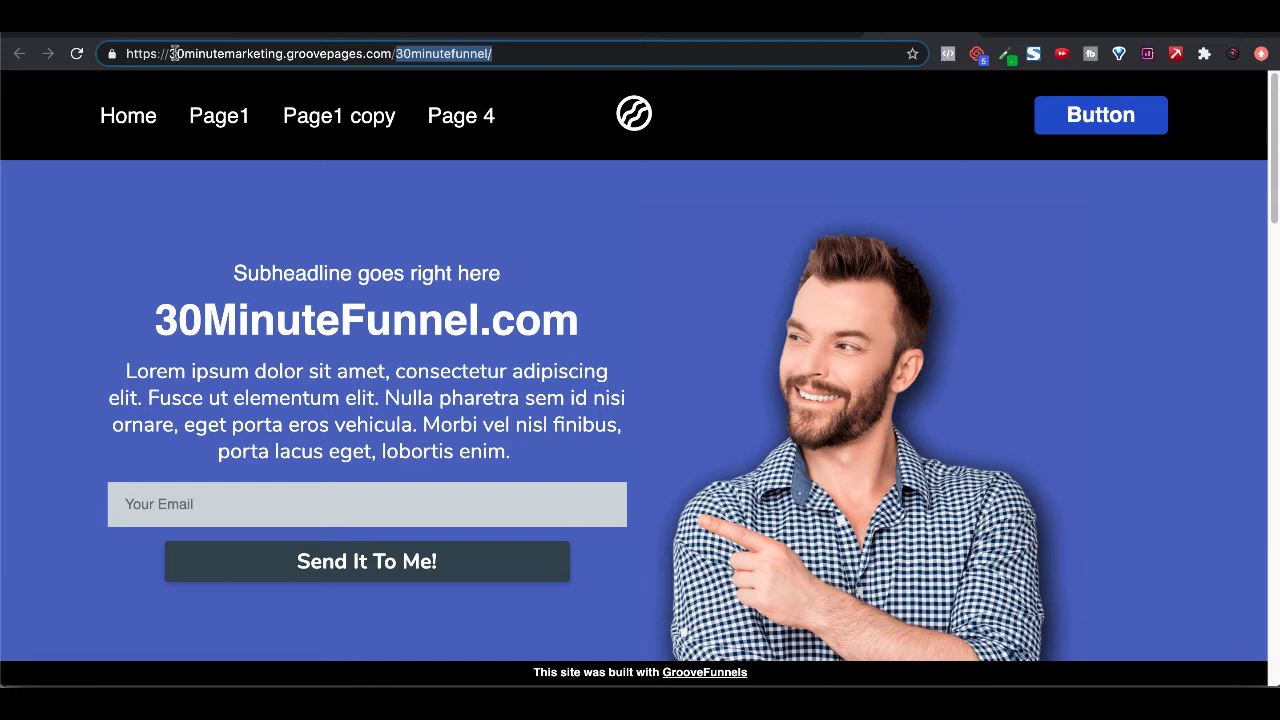
- Examine the subdomain part of the hosted site's address, and load 30minutefunnel.com in a new browser tab
drag(172, 53, 279, 57)
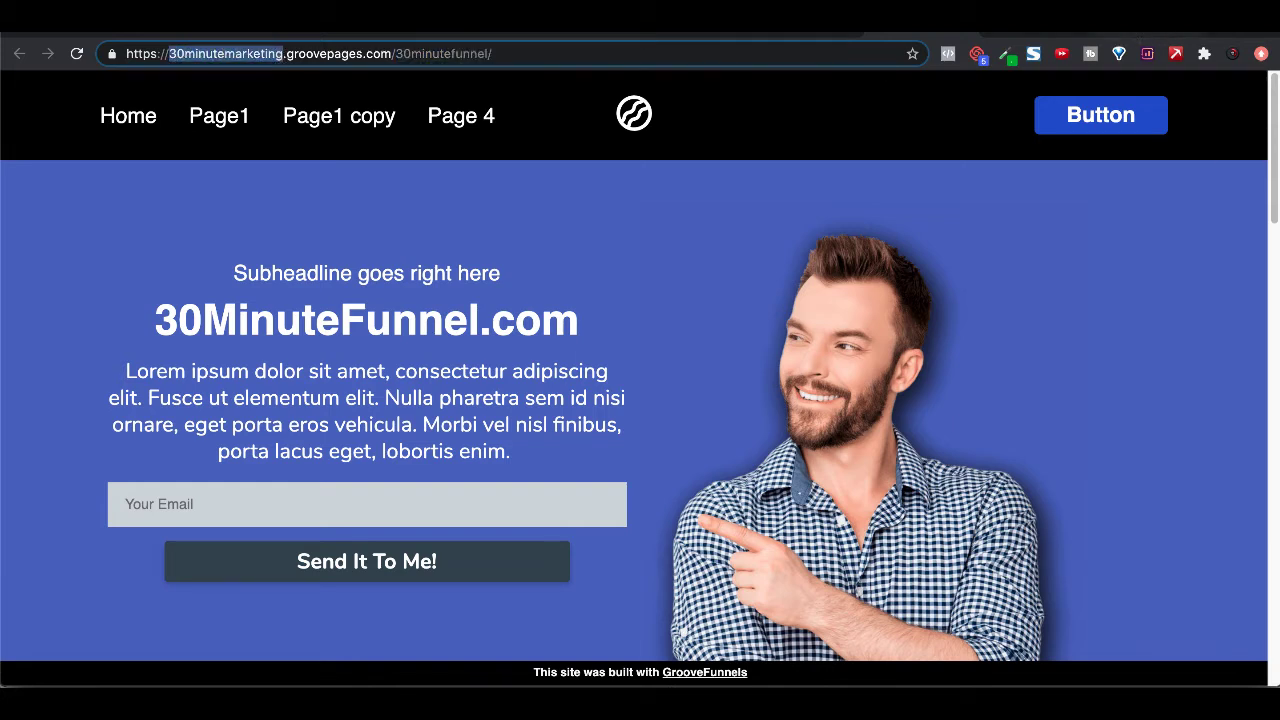
key(super+t)
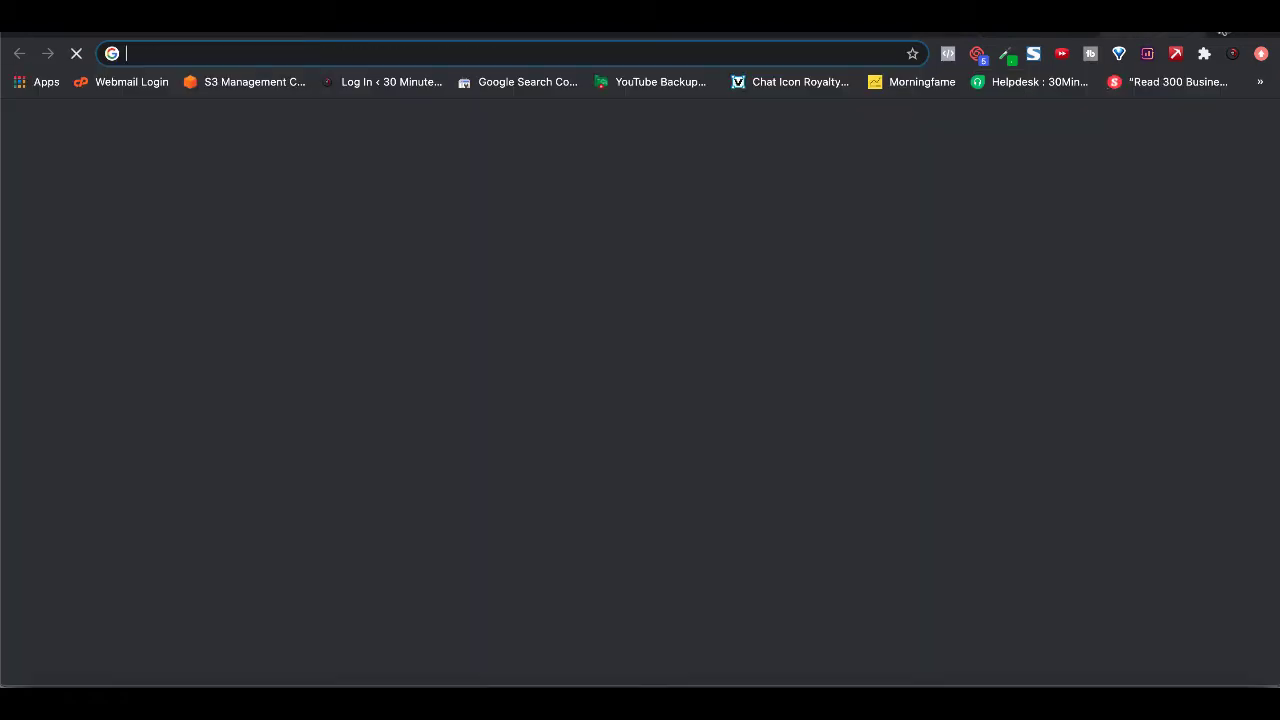
text(30minutefu)
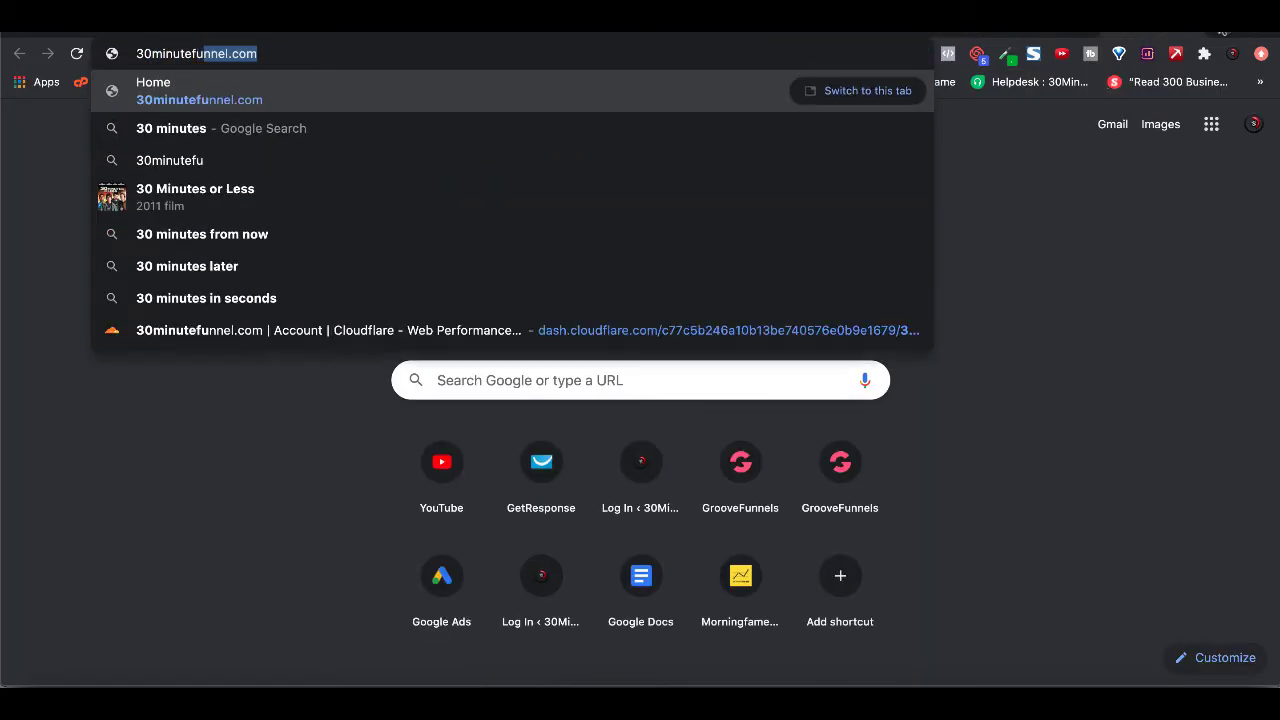
key(Return)
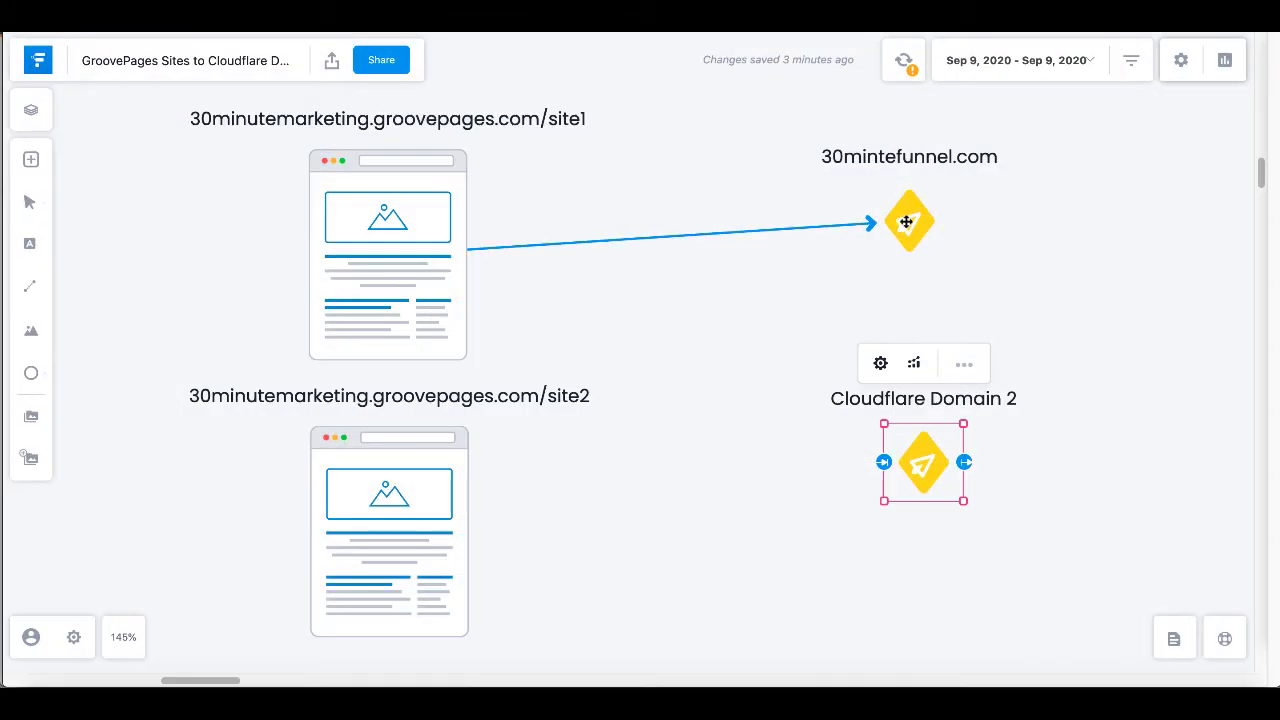
- Return to the Funnelytics diagram and shift the 30mintefunnel.com icon slightly closer to the site1 page
drag(906, 221, 892, 244)
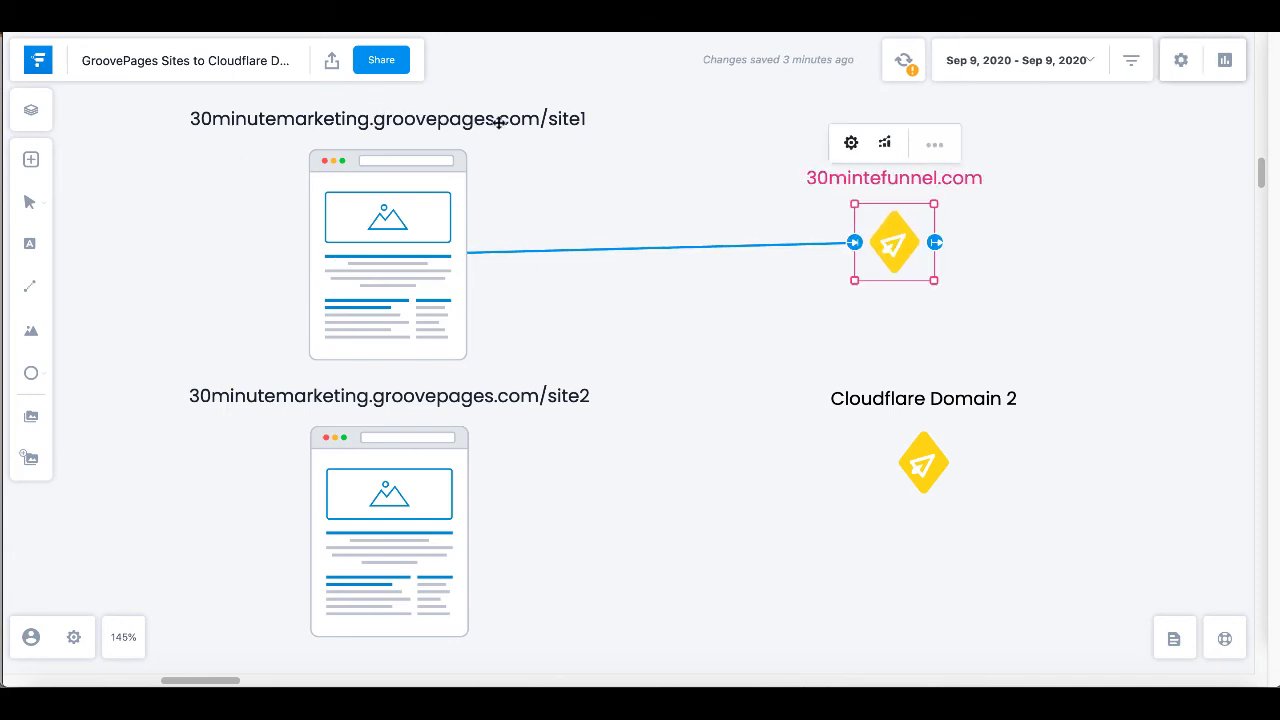
click(578, 121)
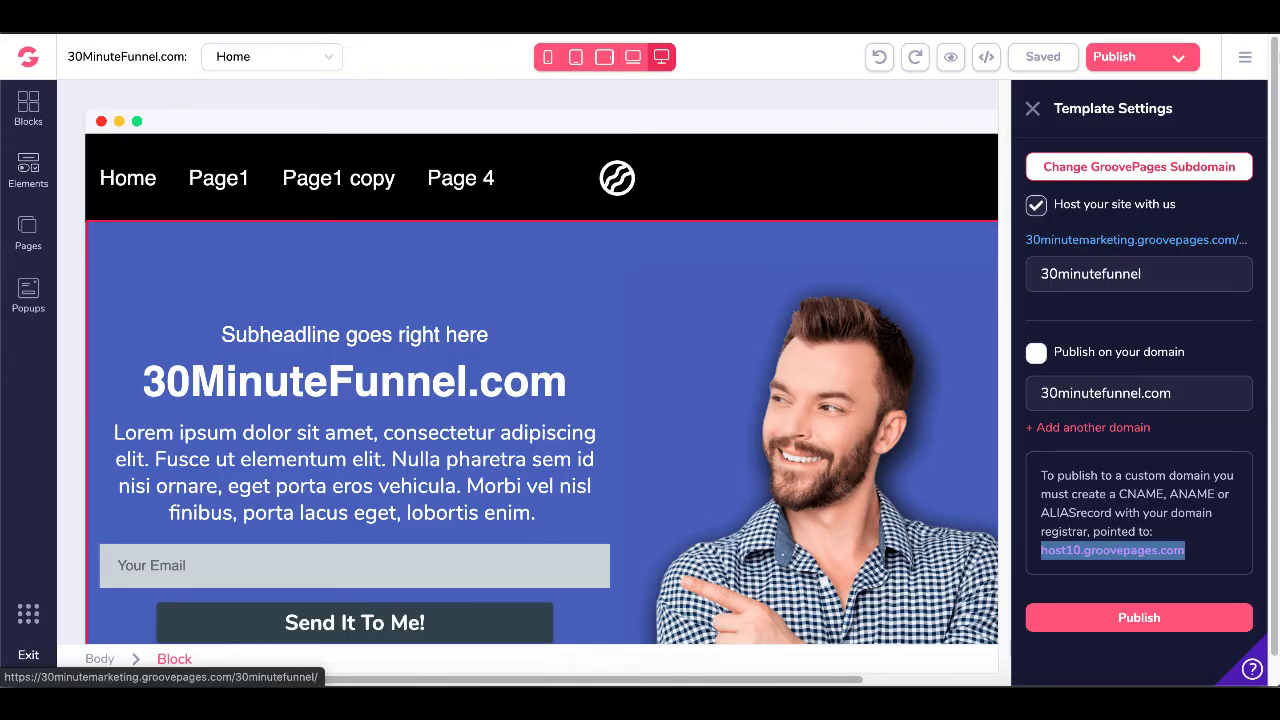
- Open the hosted site from the GroovePages publish settings, examine its address's subdomain and site name, and compare it with the 30minutefunnel.com page
click(1135, 240)
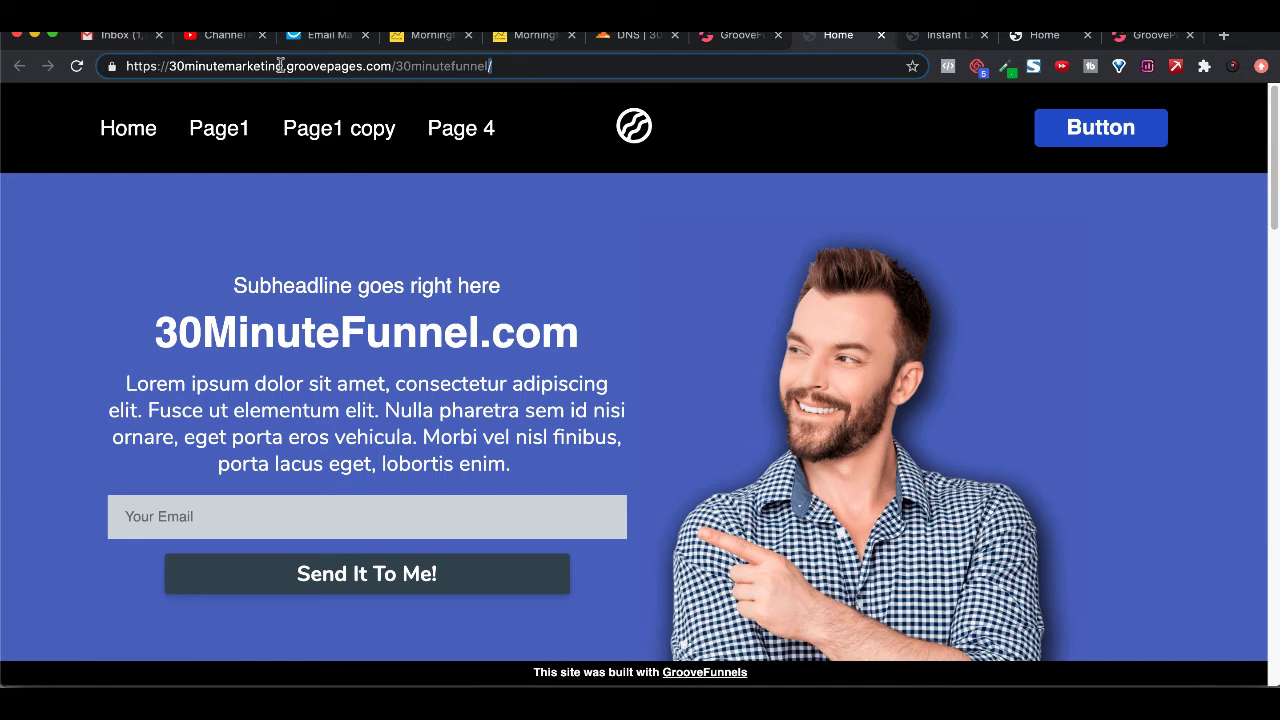
drag(283, 66, 172, 62)
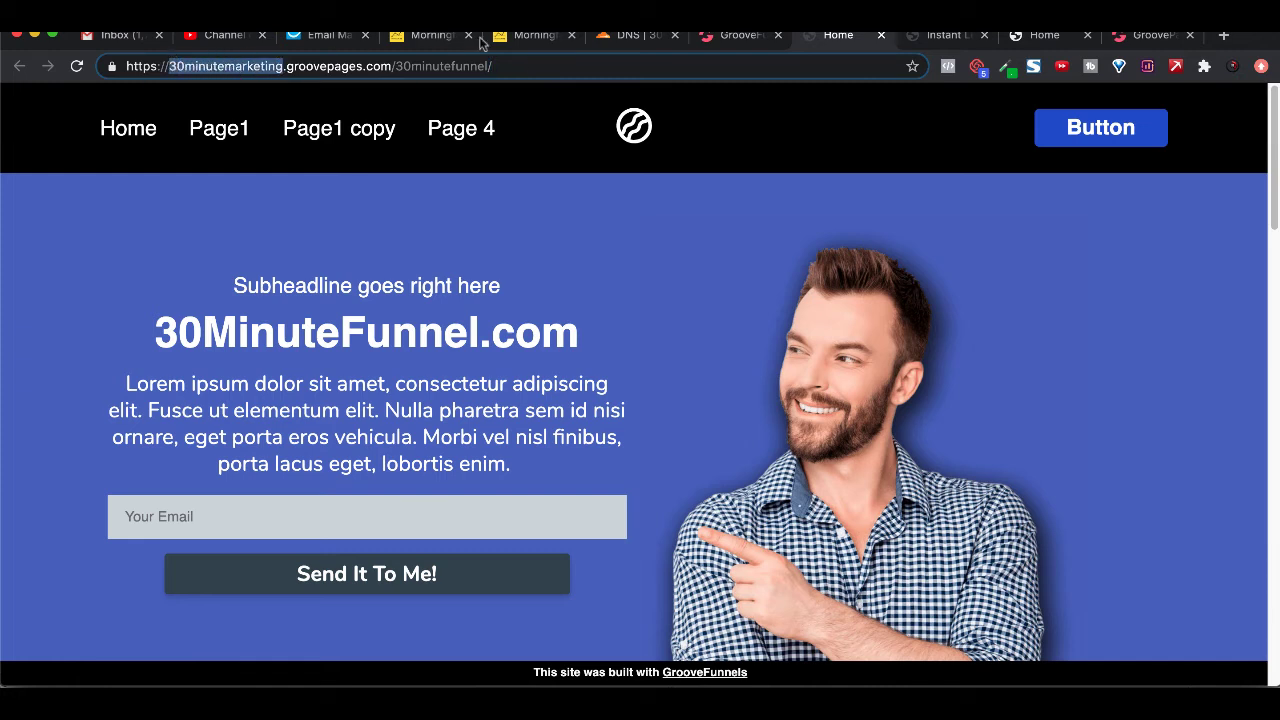
drag(496, 65, 398, 68)
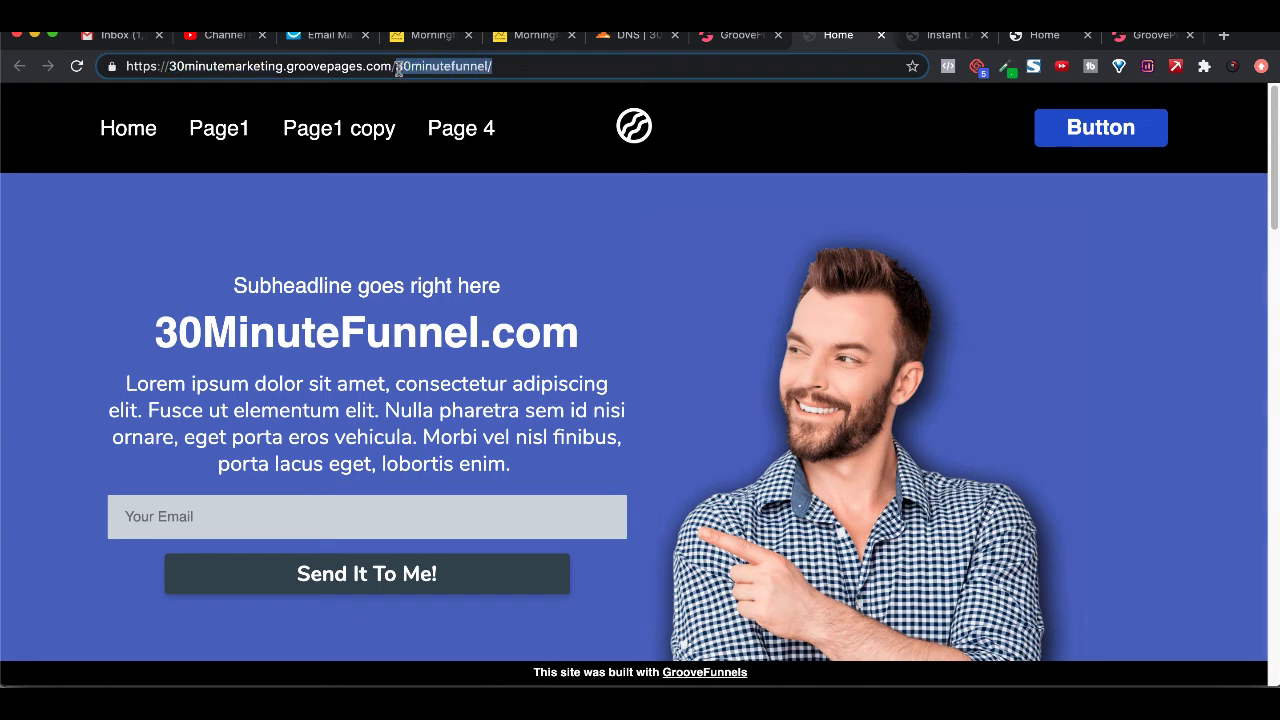
drag(289, 66, 390, 67)
click(1130, 38)
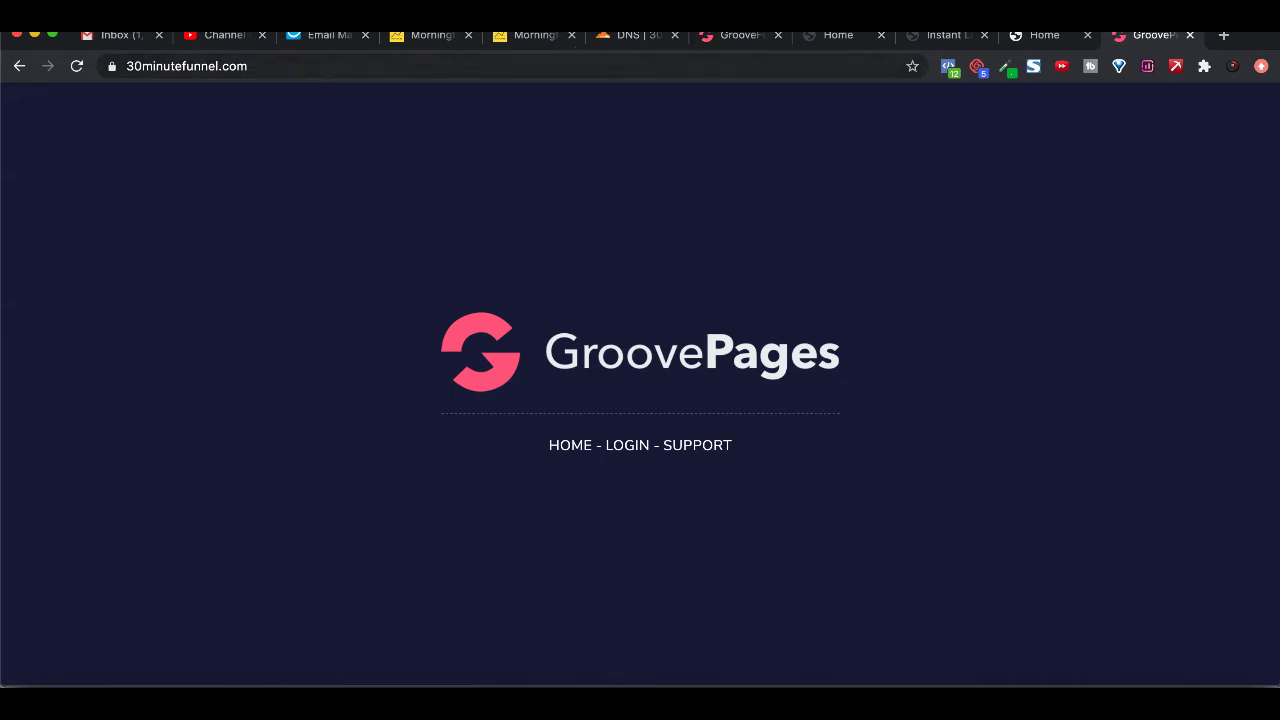
- Switch publishing from GroovePages hosting with its name cleared to the custom domain 30minutefunnel.com, publish the site, and reload the live page
click(740, 35)
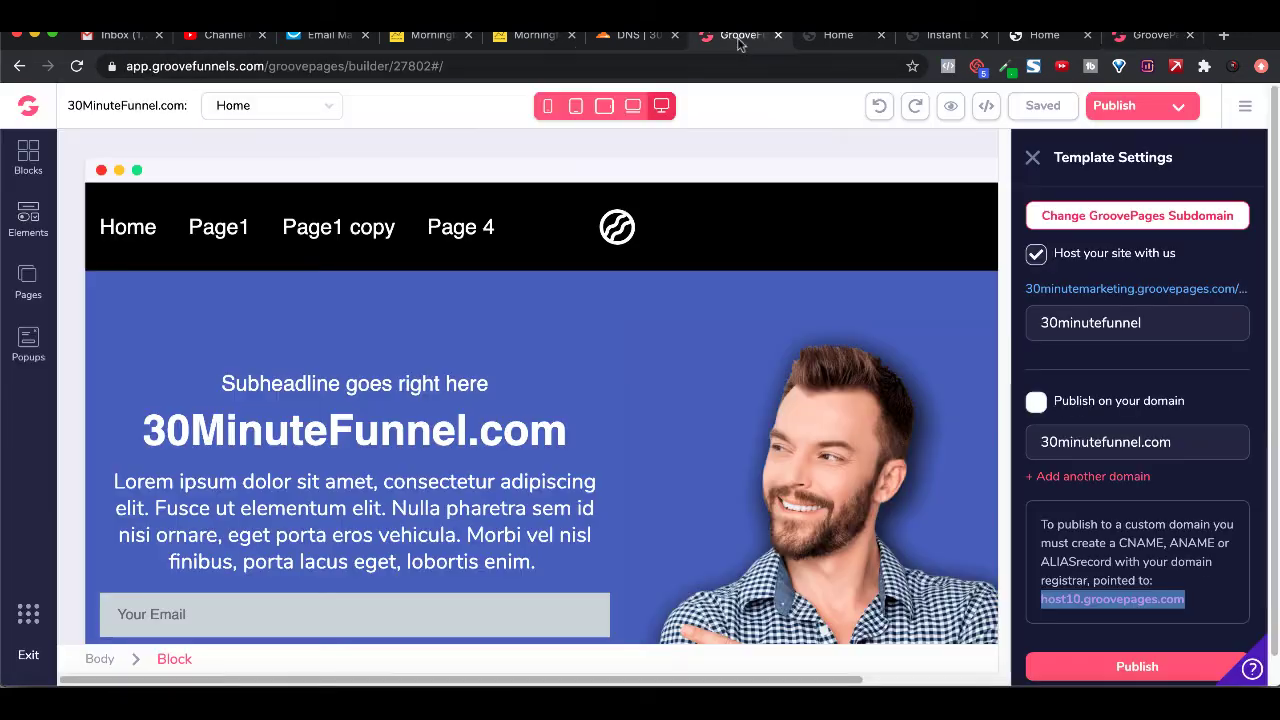
click(1036, 256)
double_click(1075, 322)
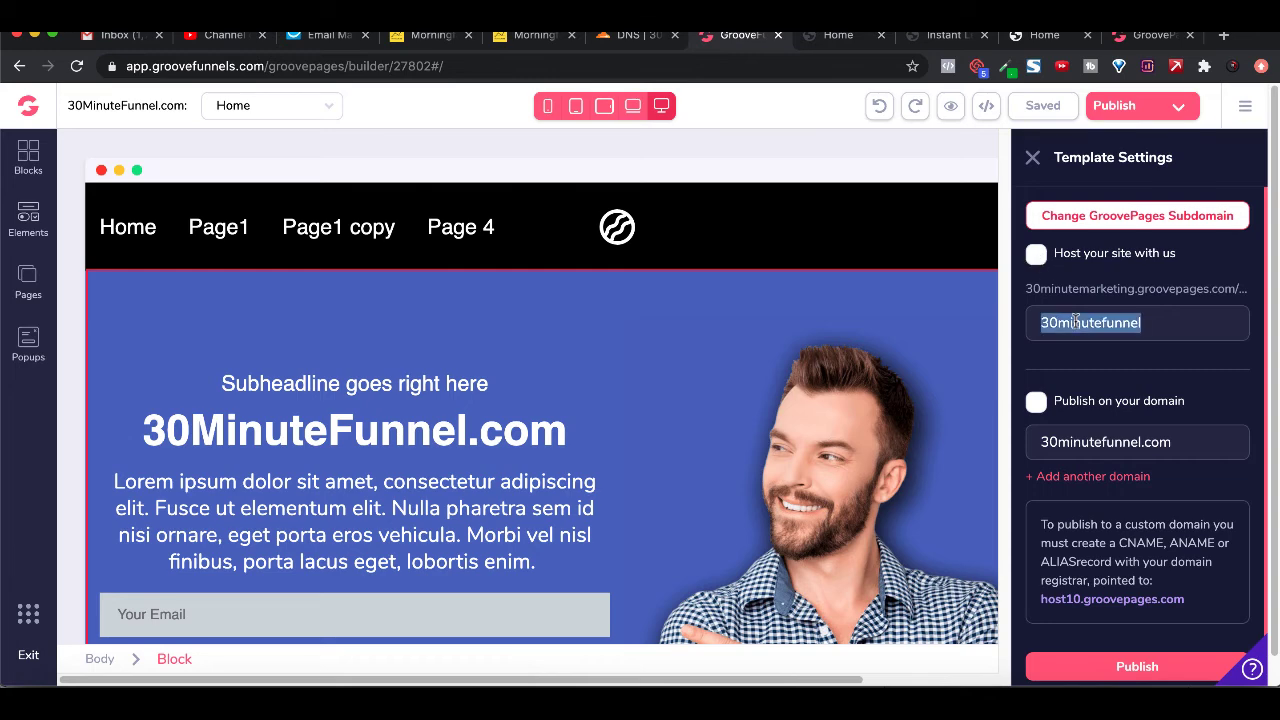
key(BackSpace)
click(1037, 403)
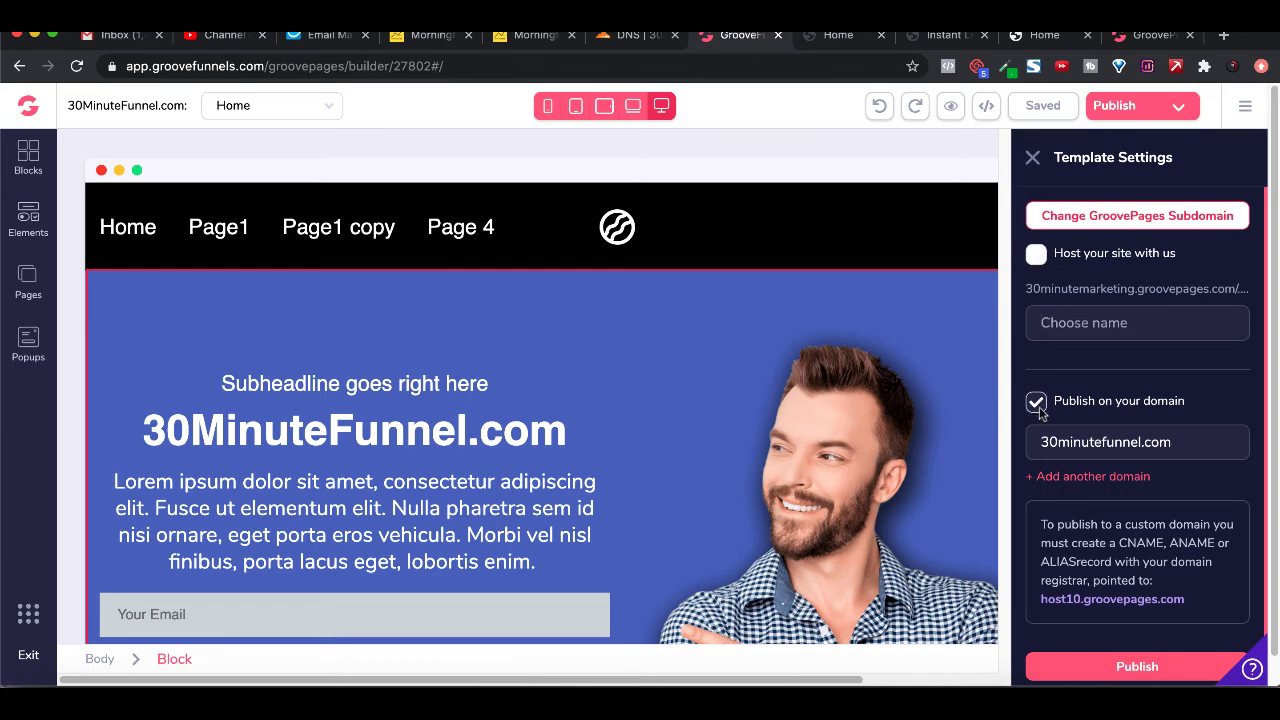
click(1102, 666)
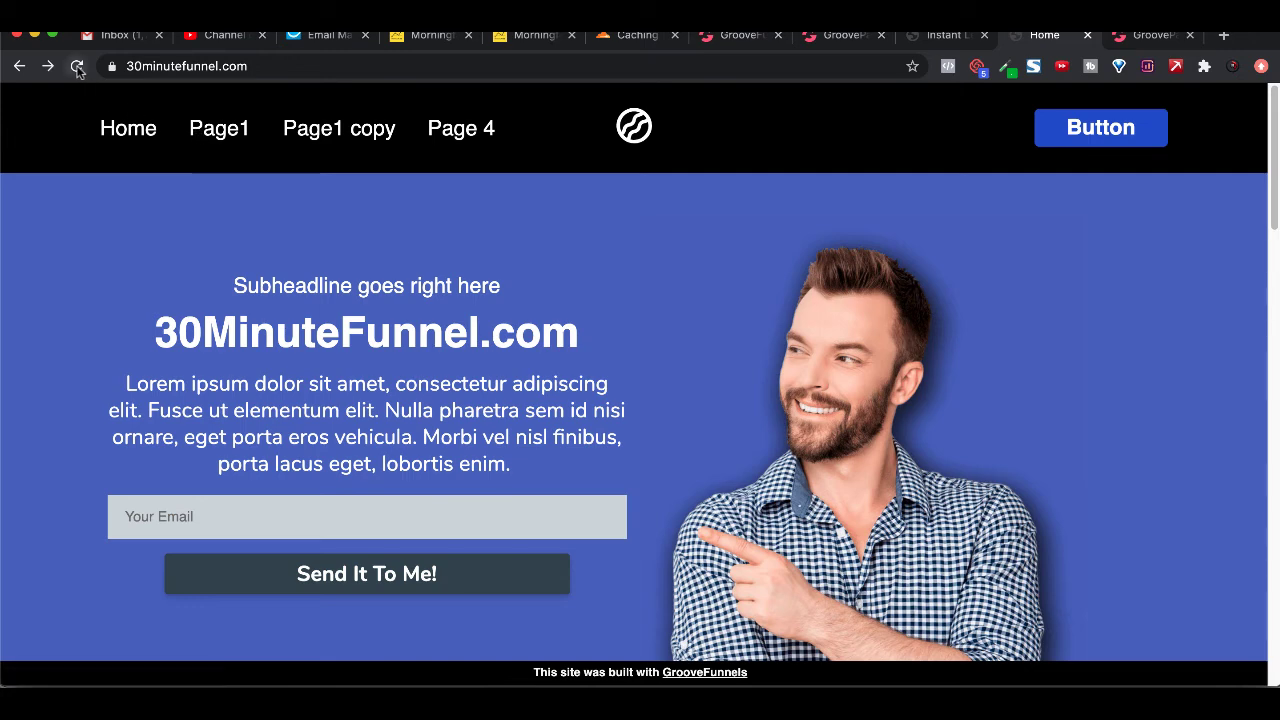
click(77, 66)
click(77, 66)
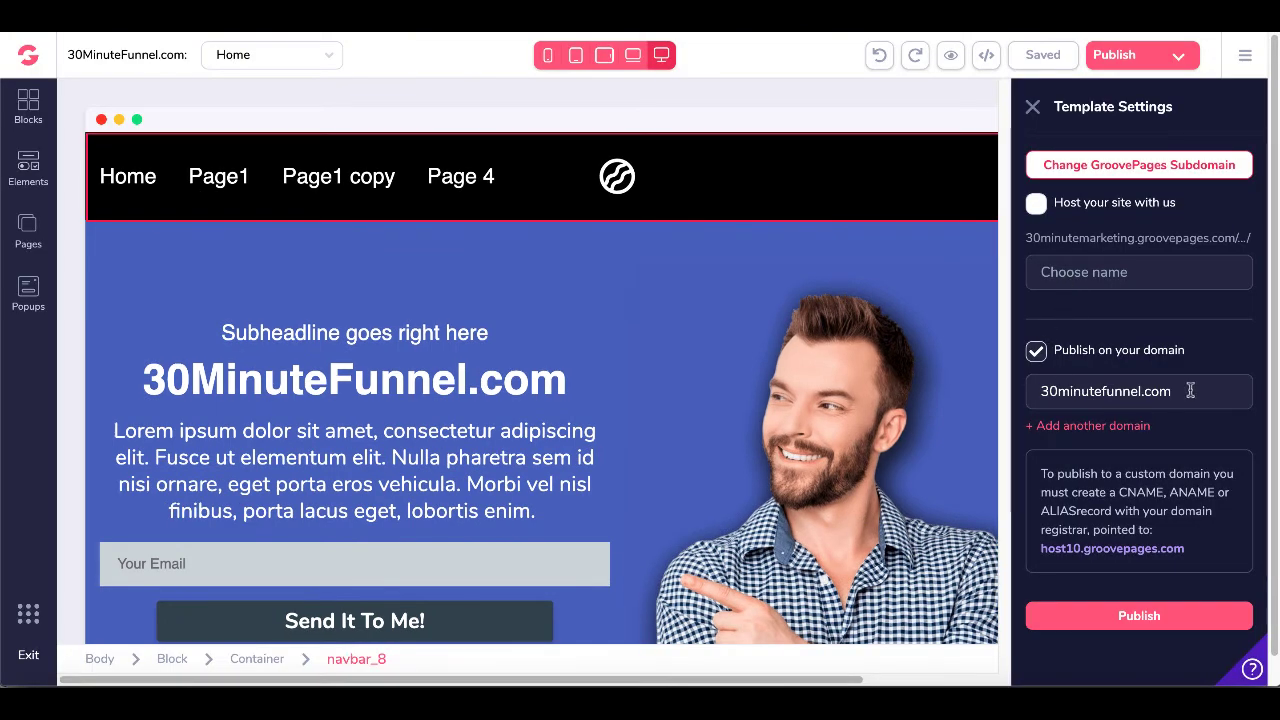
- Examine the custom domain, the host record target and the GroovePages subdomain in the 30MinuteFunnel.com publish settings
drag(1186, 390, 1038, 392)
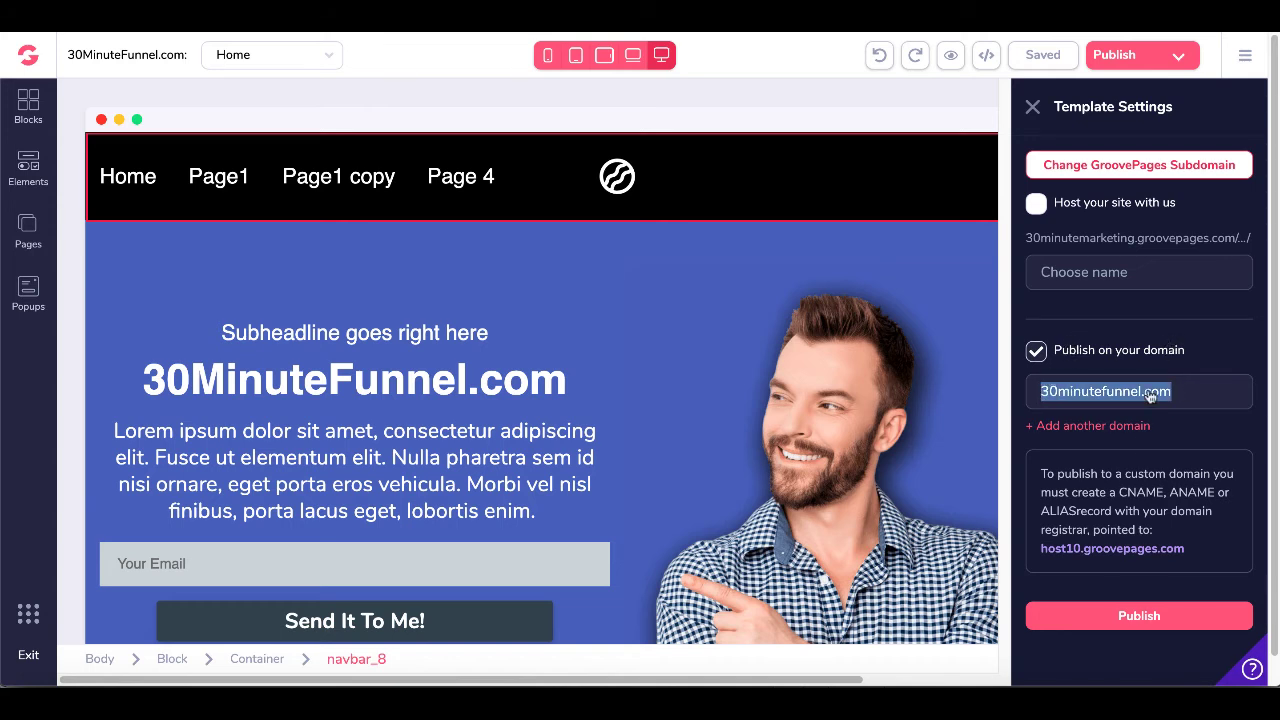
drag(1200, 549, 1040, 543)
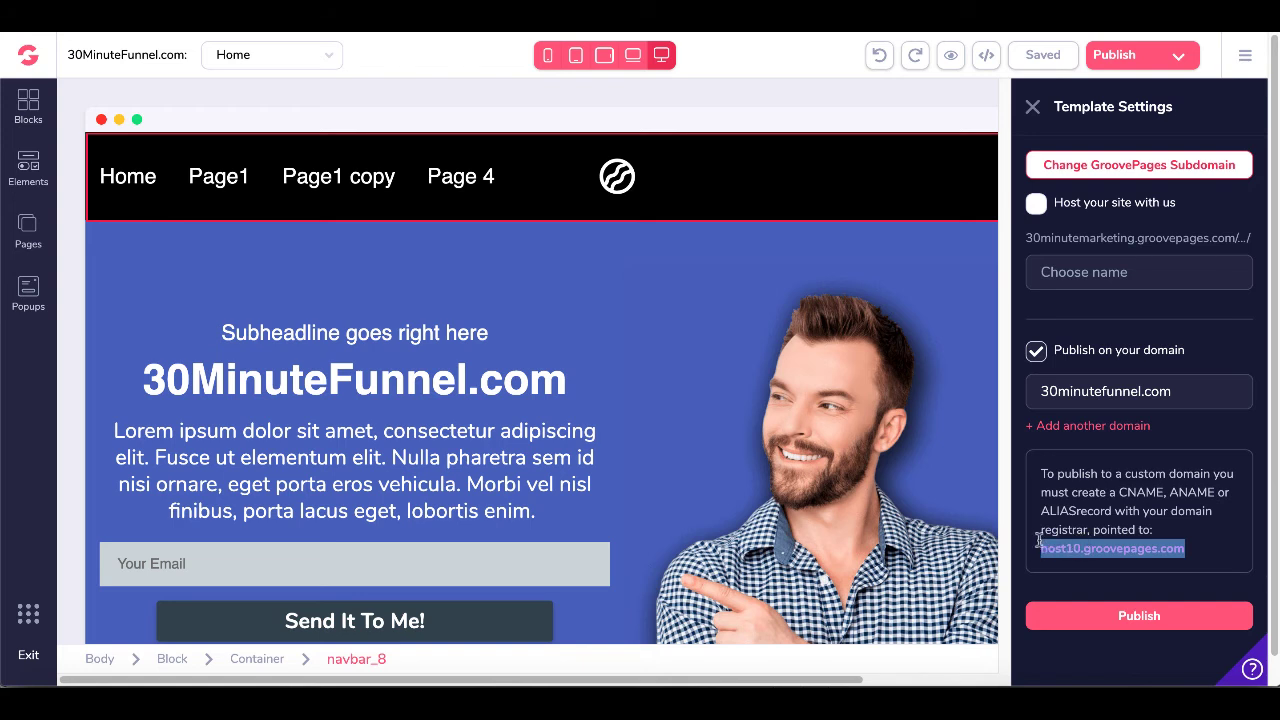
drag(1024, 238, 1130, 238)
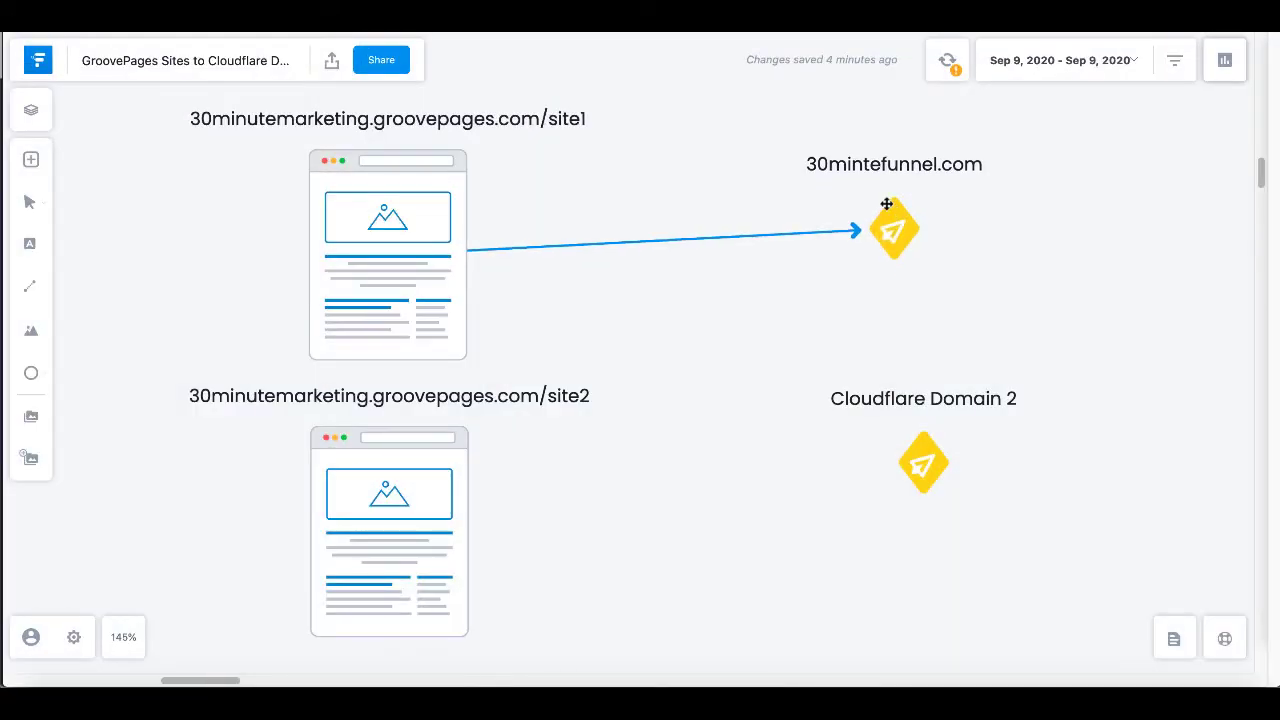
- Move the 30mintefunnel.com icon on the Funnelytics diagram slightly farther from the site1 page and deselect it
drag(886, 206, 921, 236)
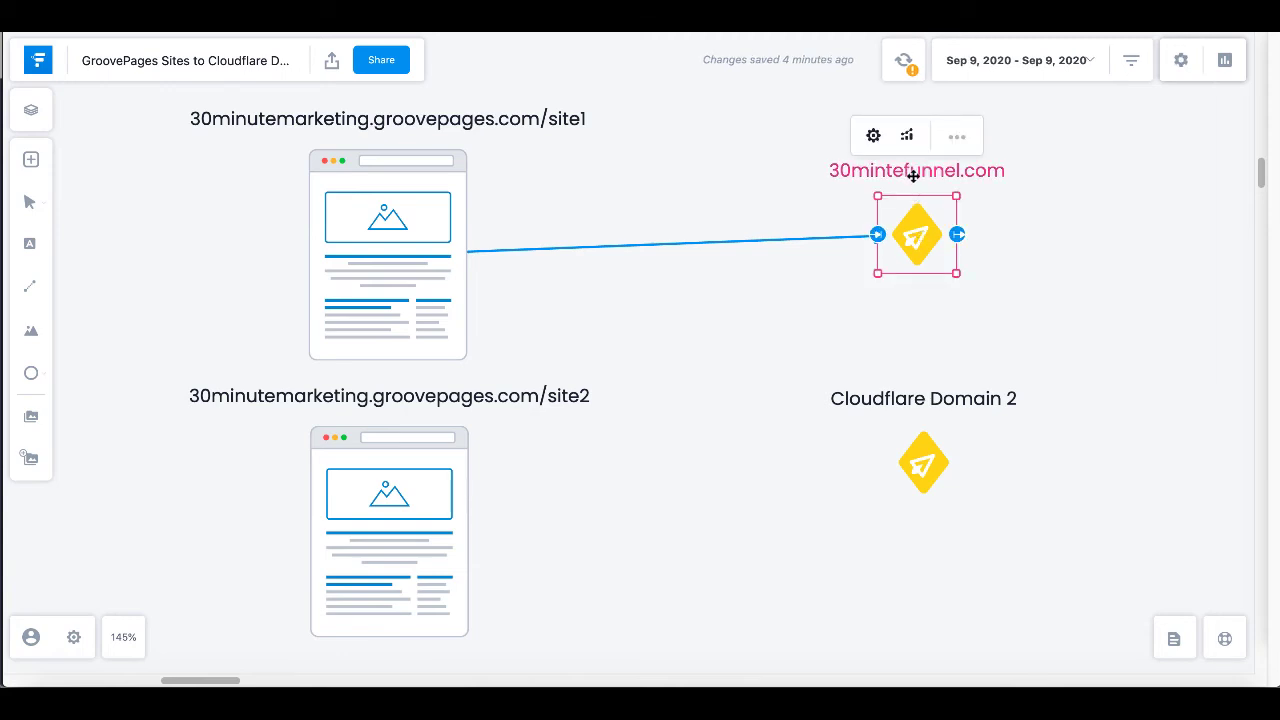
click(185, 122)
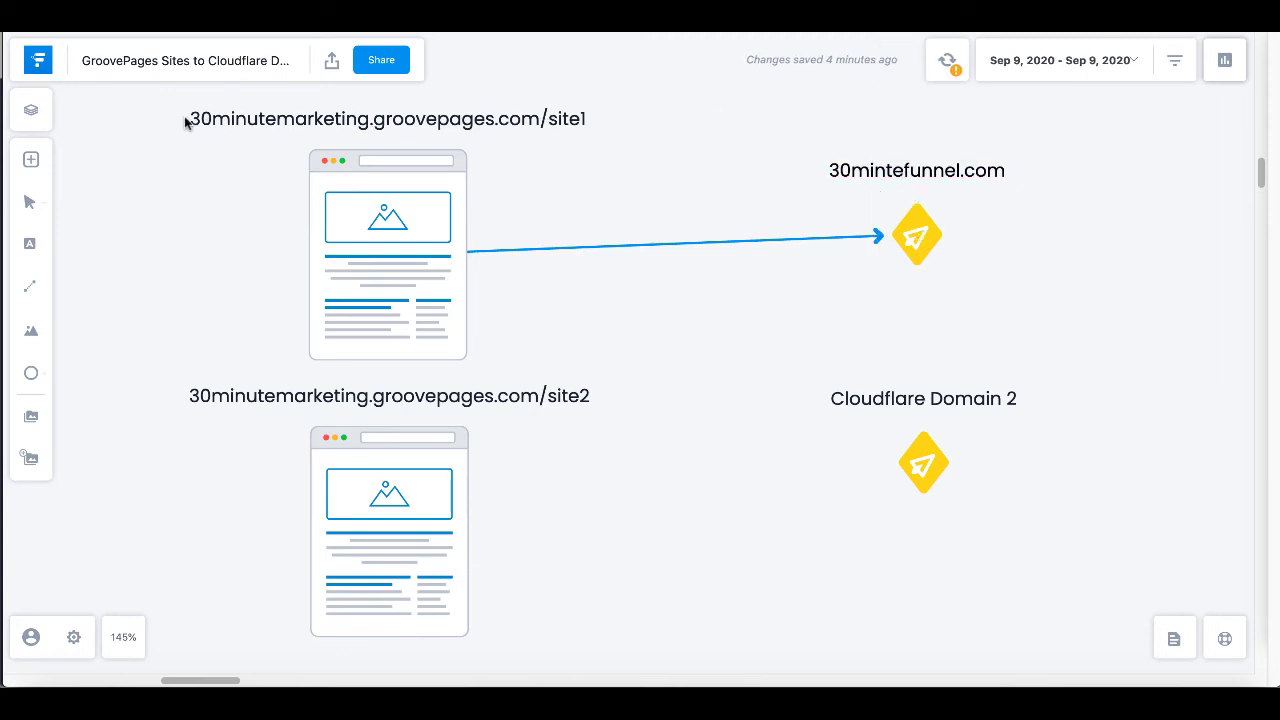